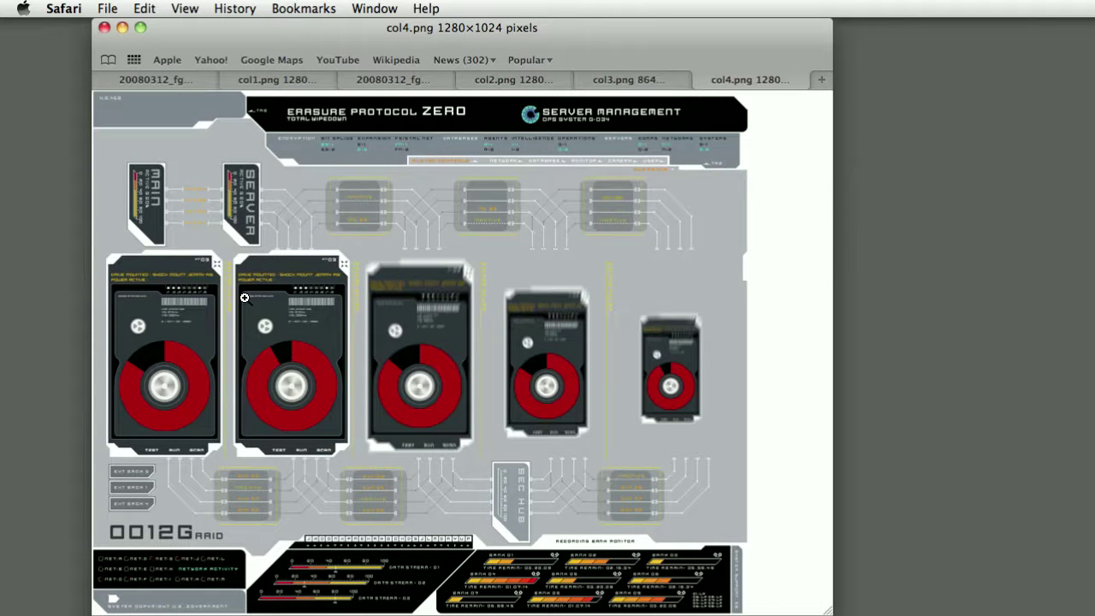
# Preview the Test Files images (scanner, target profile, col1–col4.png), then open the pt_CropPrecomps_v2.0 folder in Documents
pyautogui.click(161, 80)
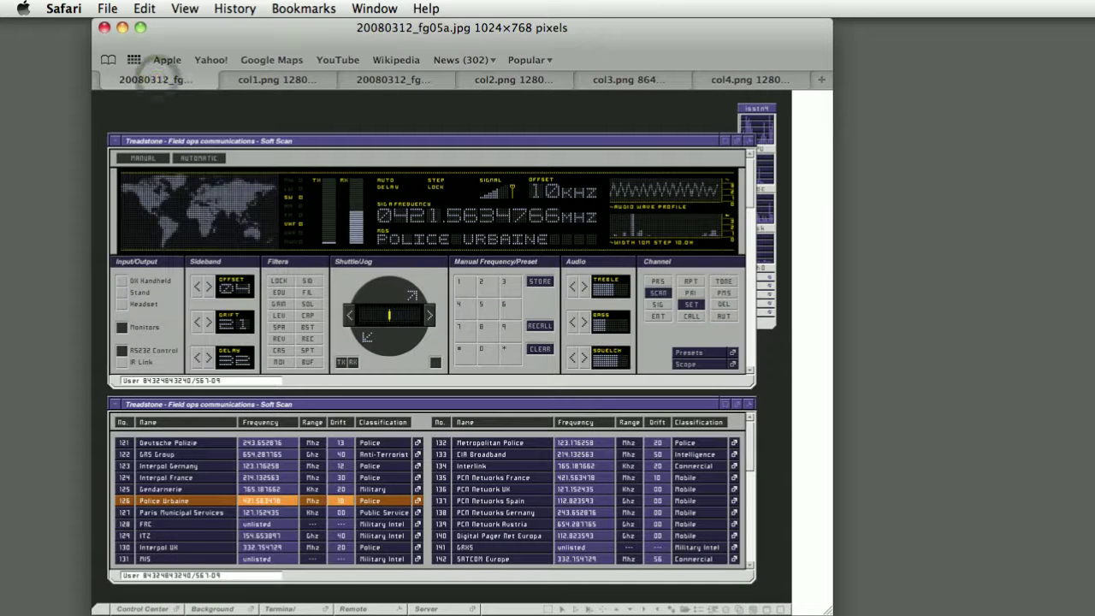
pyautogui.click(272, 82)
pyautogui.click(380, 80)
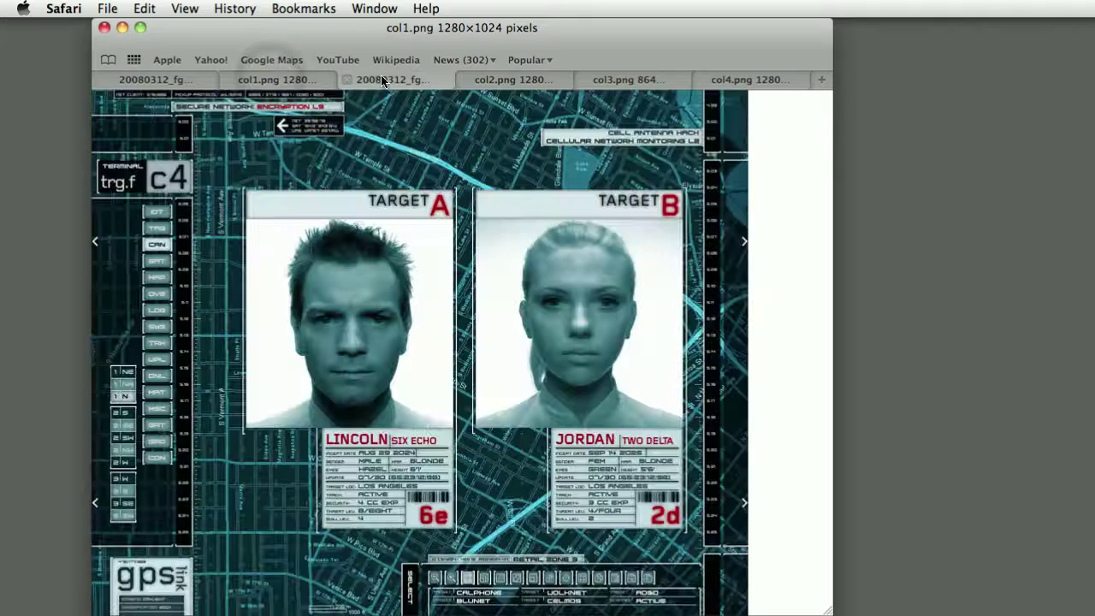
pyautogui.click(521, 82)
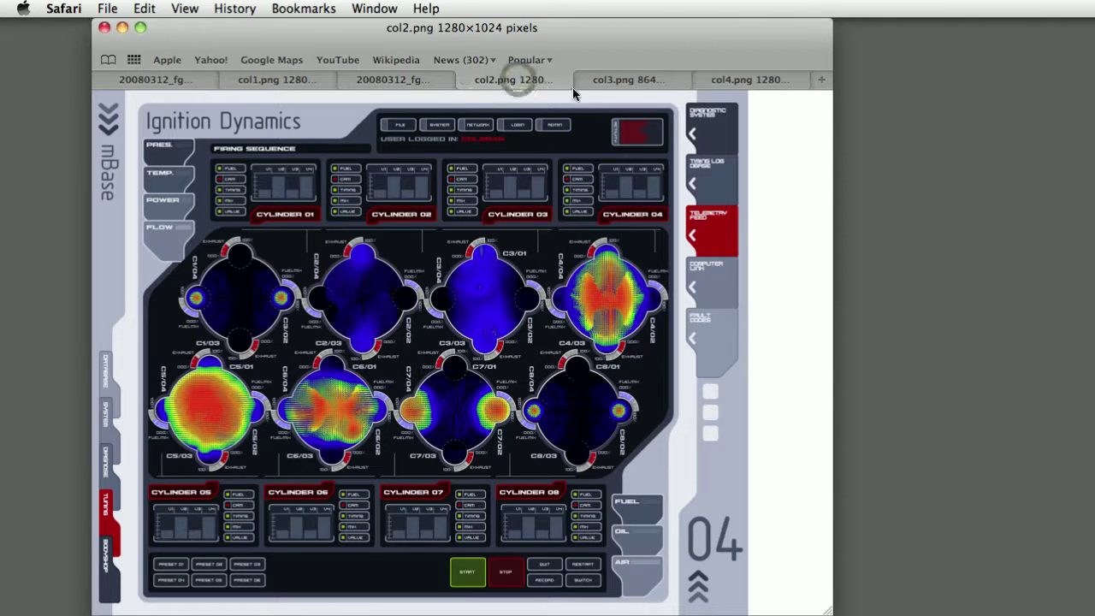
pyautogui.click(626, 82)
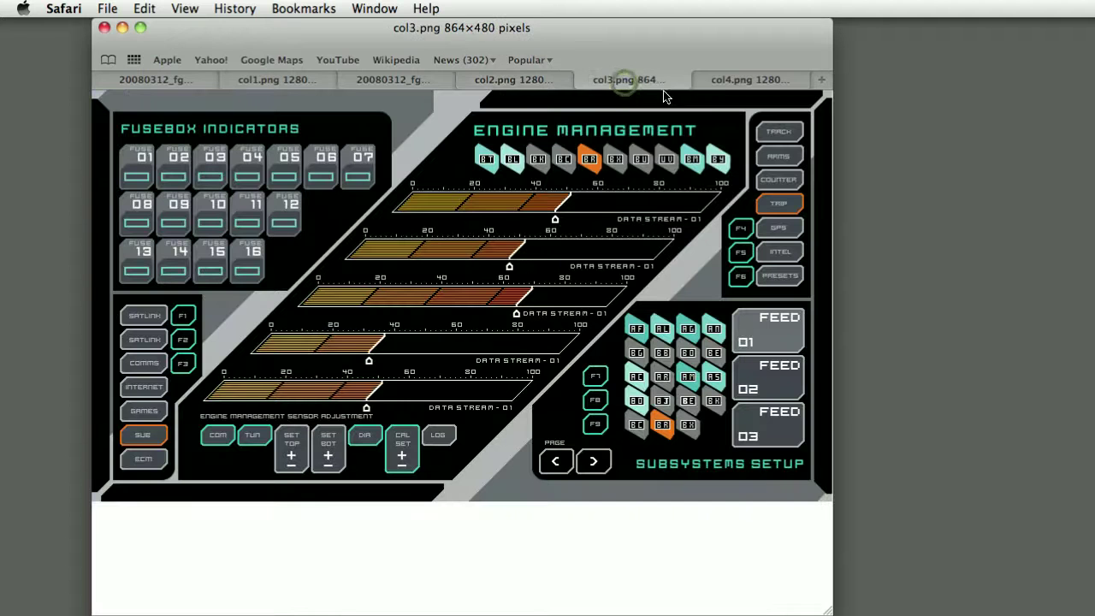
pyautogui.click(736, 81)
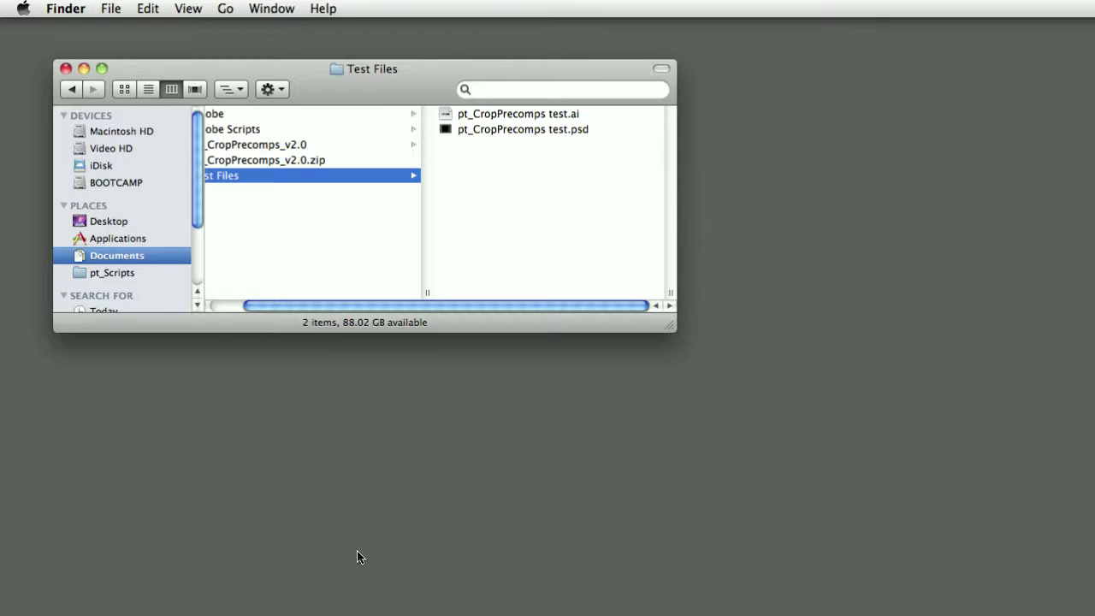
pyautogui.moveTo(340, 304); pyautogui.dragTo(282, 211)
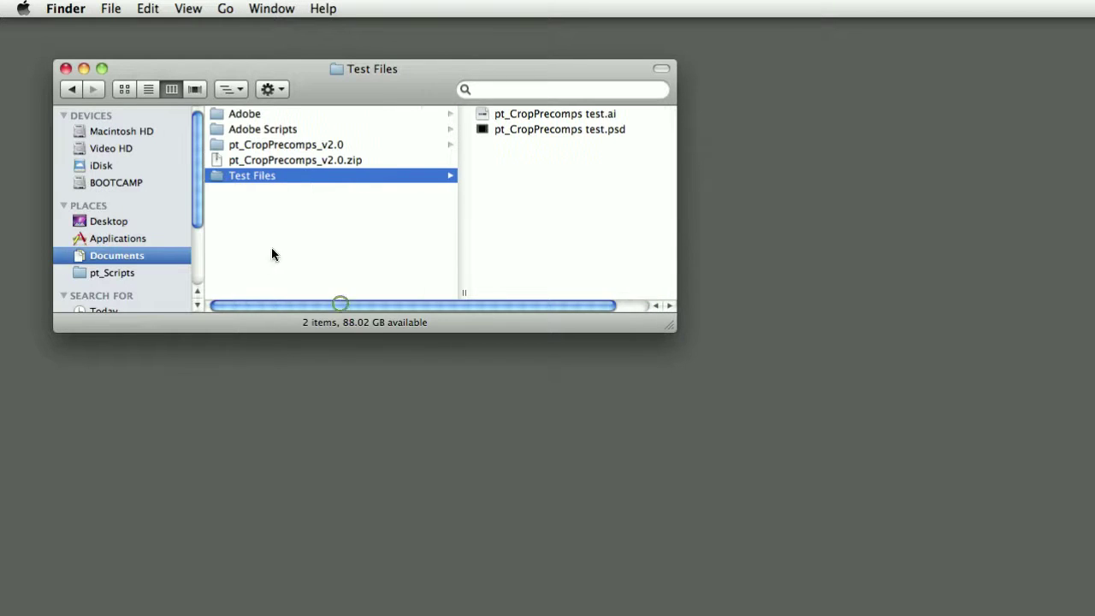
pyautogui.click(286, 144)
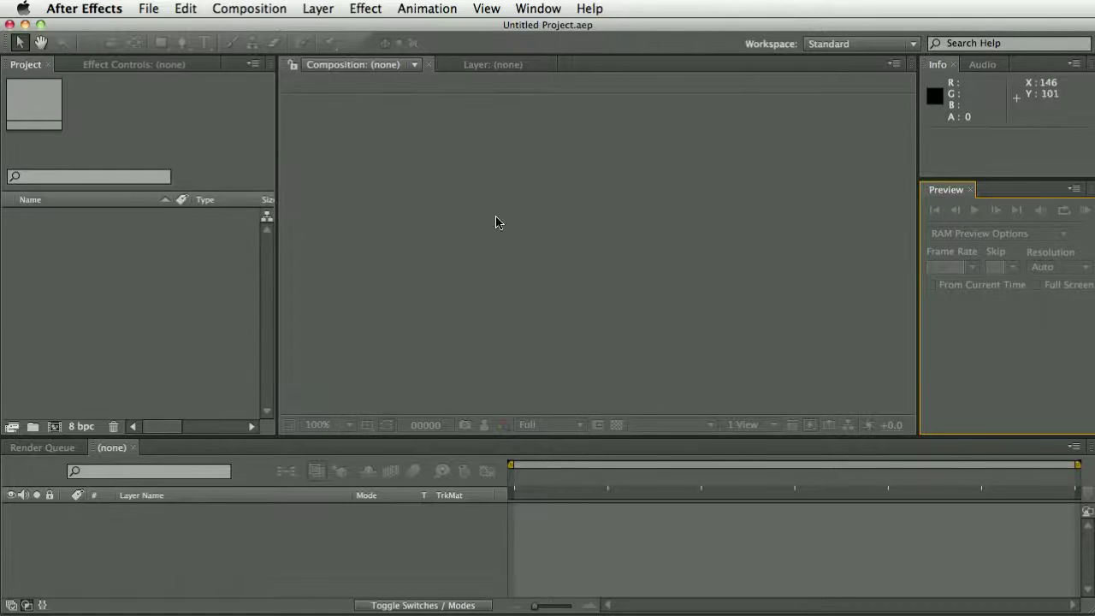
# Open the pt_CropPrecomps.jsxbin panel from the Window menu and dock it beside Preview
pyautogui.click(535, 8)
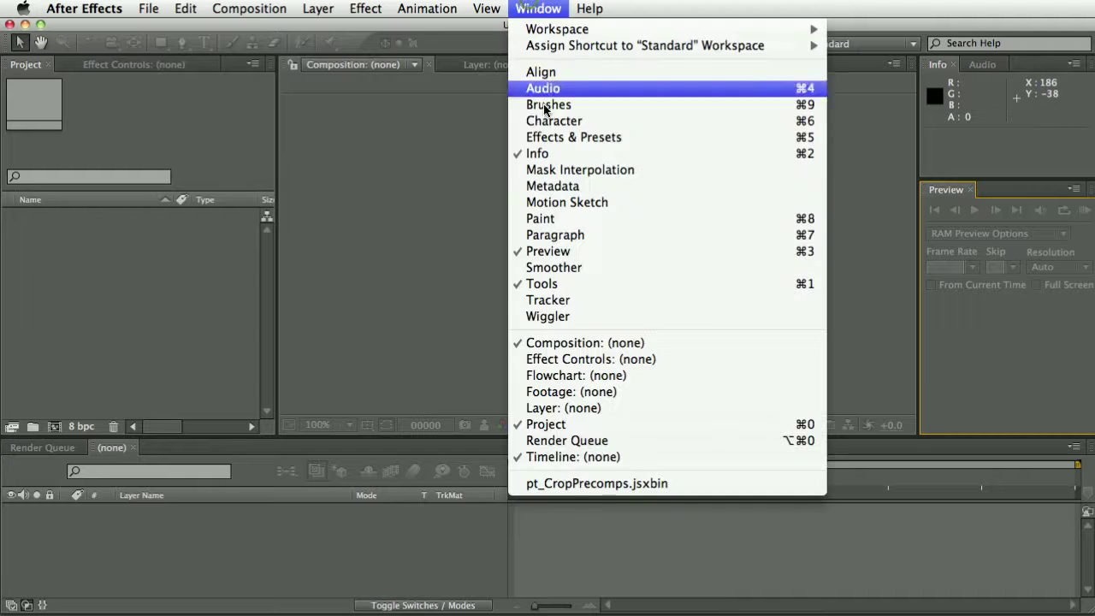
pyautogui.click(585, 485)
pyautogui.moveTo(373, 154); pyautogui.dragTo(970, 300)
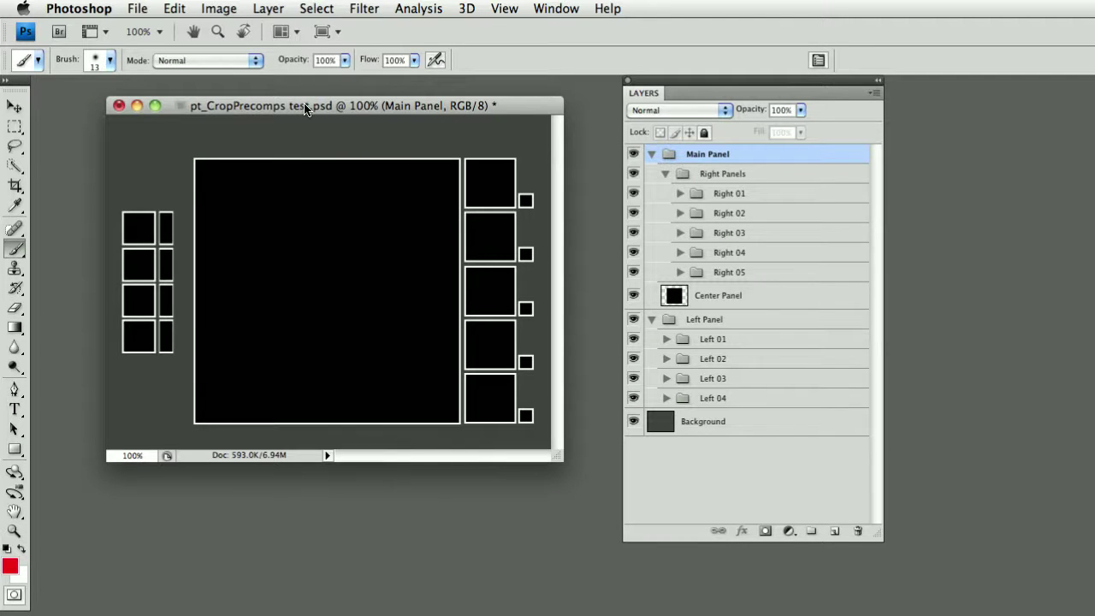
pyautogui.click(633, 233)
pyautogui.click(634, 233)
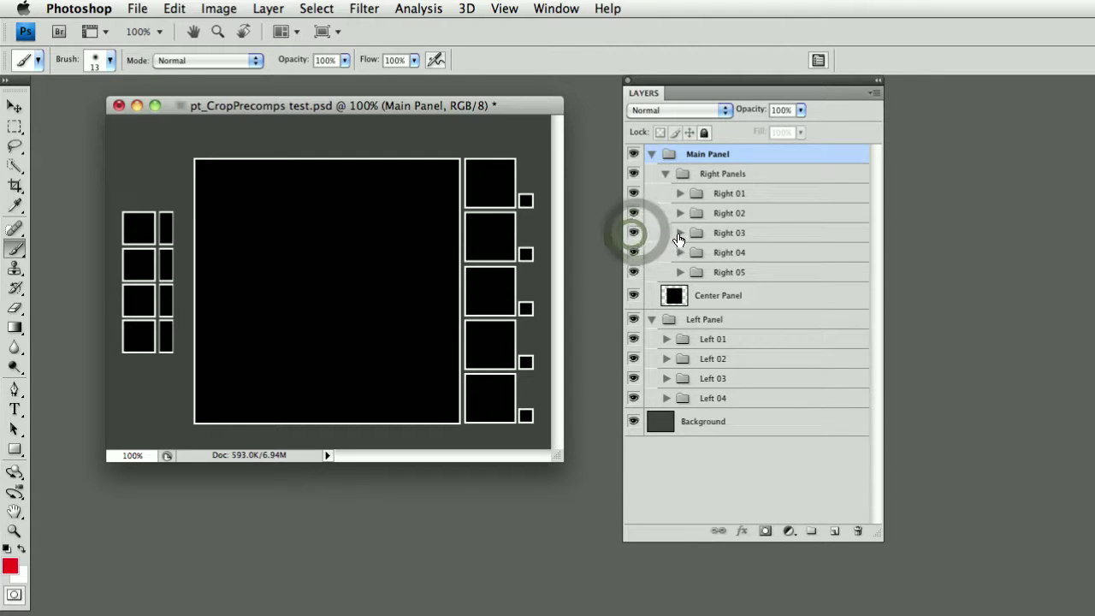
pyautogui.click(681, 233)
pyautogui.click(633, 256)
pyautogui.click(633, 283)
pyautogui.click(633, 256)
pyautogui.click(633, 284)
pyautogui.click(679, 232)
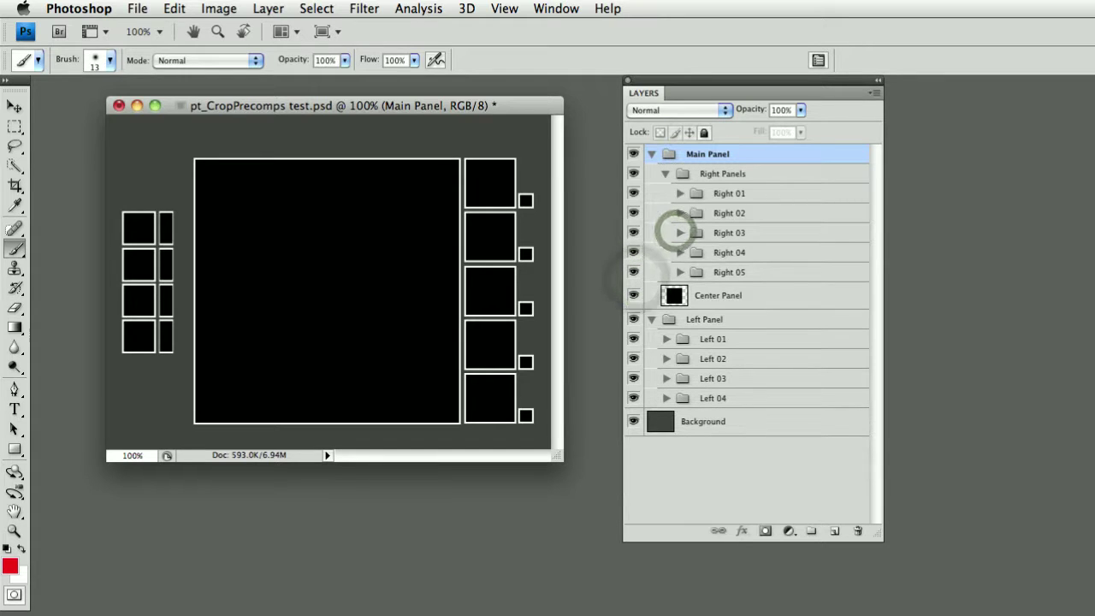
# Close the ScriptUI Panels window and drag pt_CropPrecomps test.psd from Test Files into the Project panel
pyautogui.press('super+Tab')
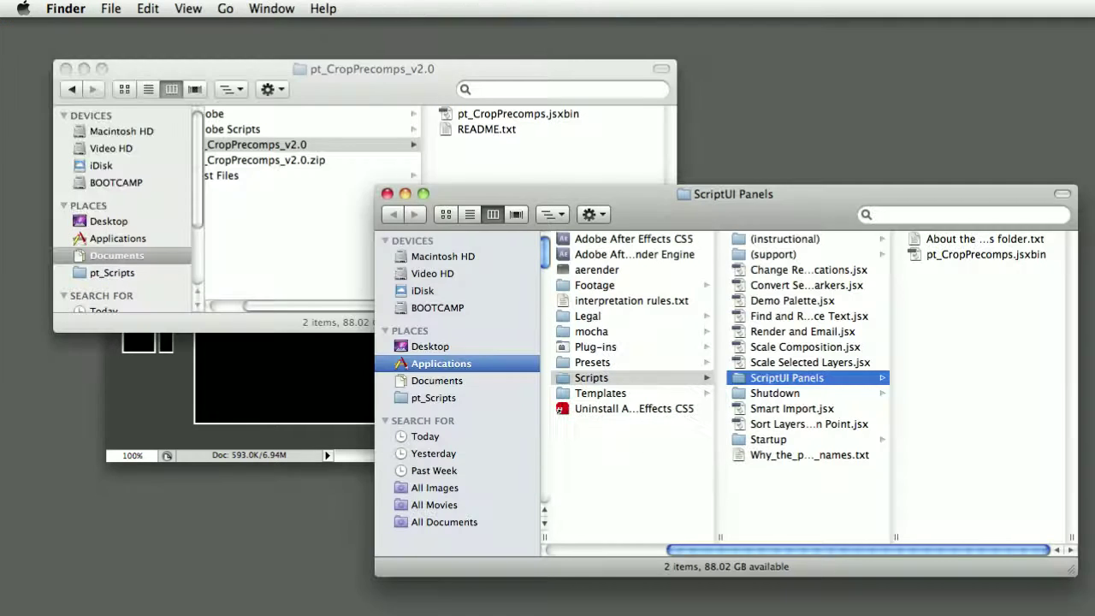
pyautogui.press('super+Tab')
pyautogui.press('super+Tab')
pyautogui.click(399, 195)
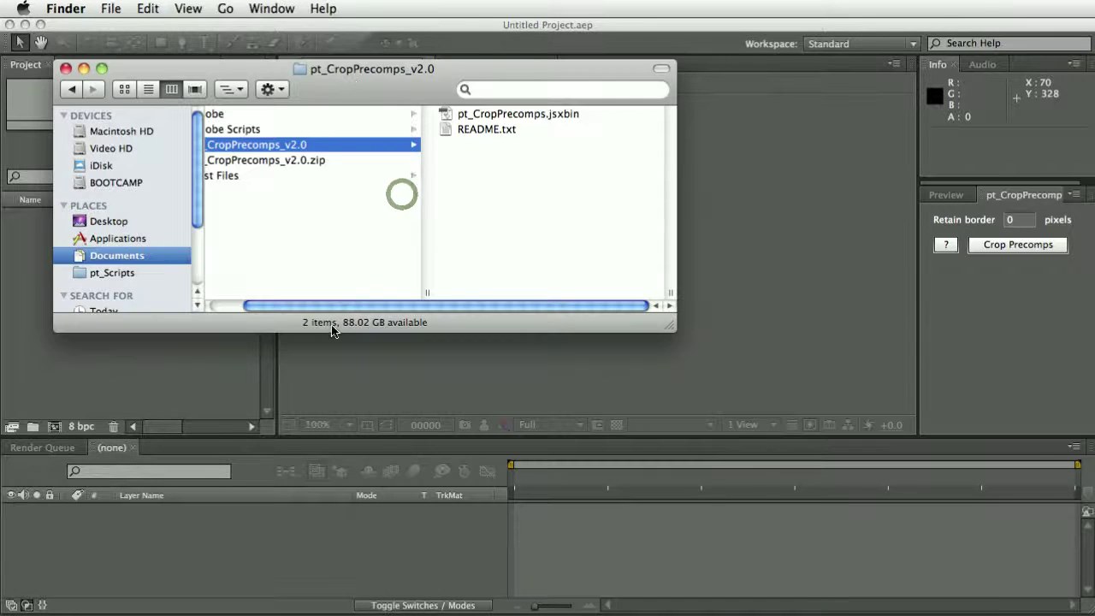
pyautogui.moveTo(368, 305); pyautogui.dragTo(334, 306)
pyautogui.click(259, 176)
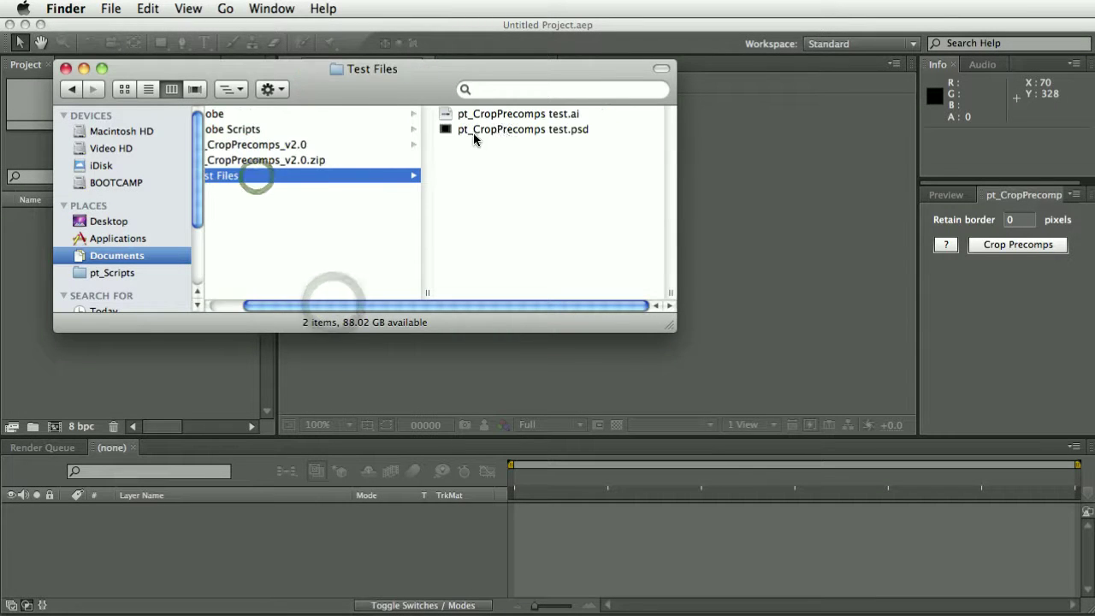
pyautogui.moveTo(505, 130); pyautogui.dragTo(185, 378)
# Choose Composition - Retain Layer Sizes as the psd's import kind
pyautogui.click(562, 193)
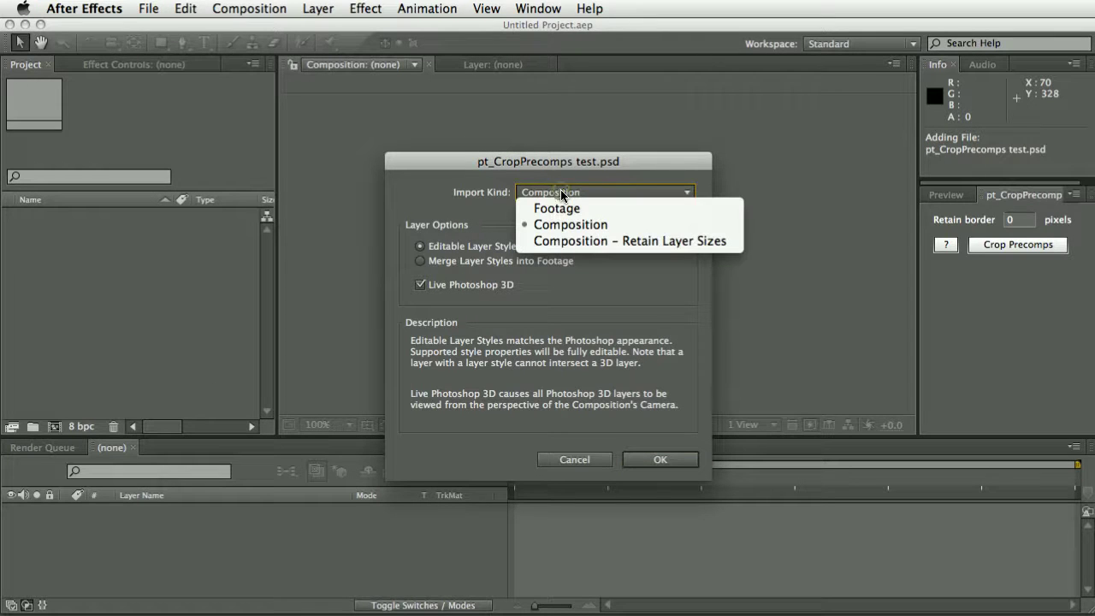
pyautogui.click(594, 243)
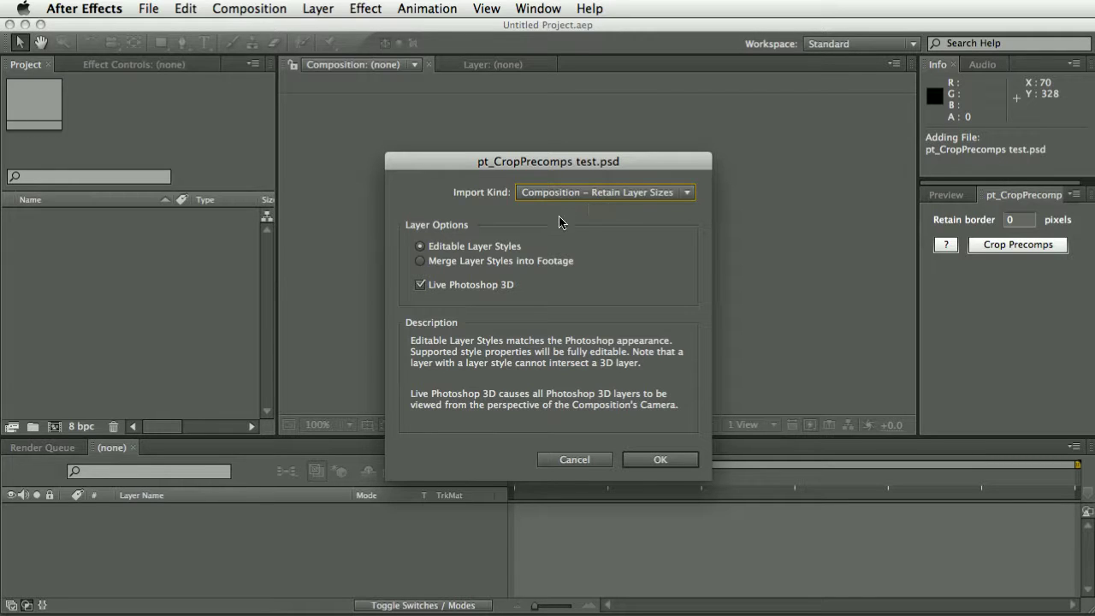
# Confirm the psd import, open the pt_CropPrecomps test comp, and view it at 100%
pyautogui.click(657, 460)
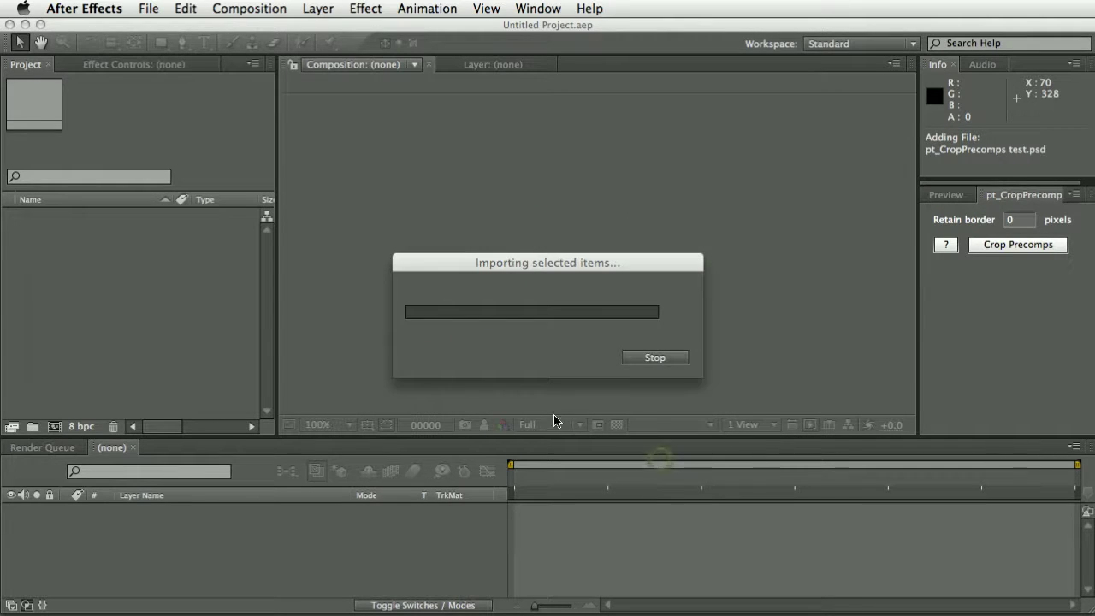
pyautogui.doubleClick(98, 216)
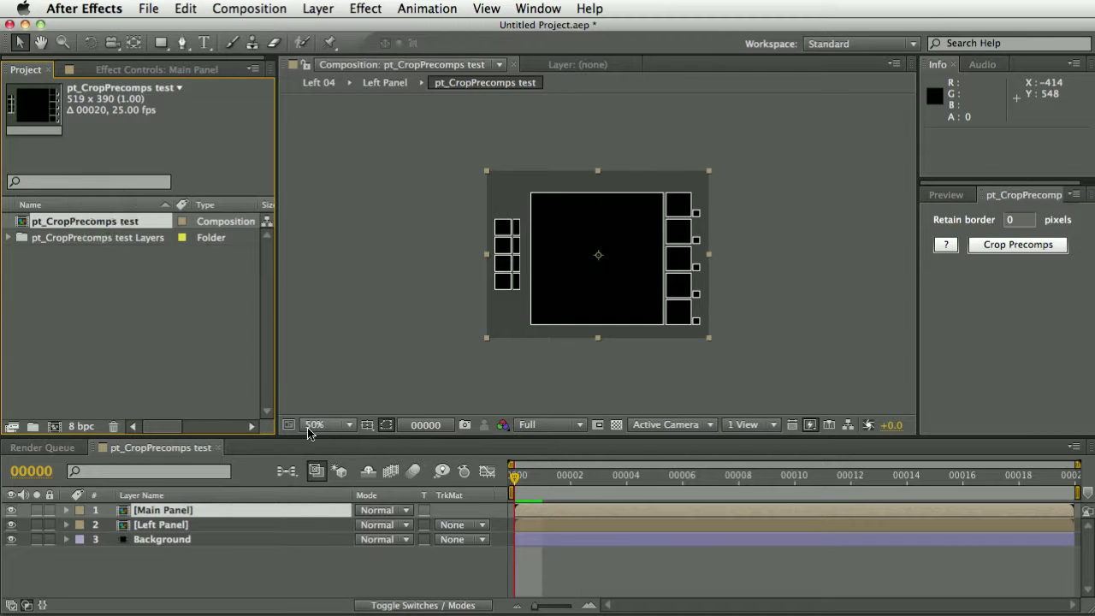
pyautogui.click(363, 562)
pyautogui.press('/')
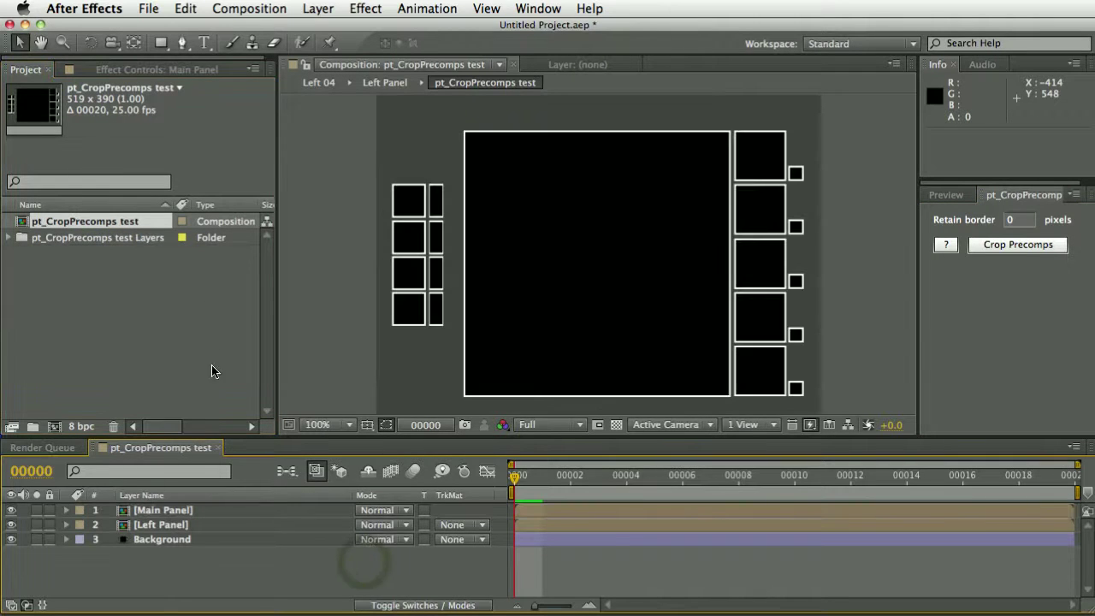
# Inspect the nested Left Panel and Left 04 precomps with the transparency grid on, then return to the main comp
pyautogui.click(385, 86)
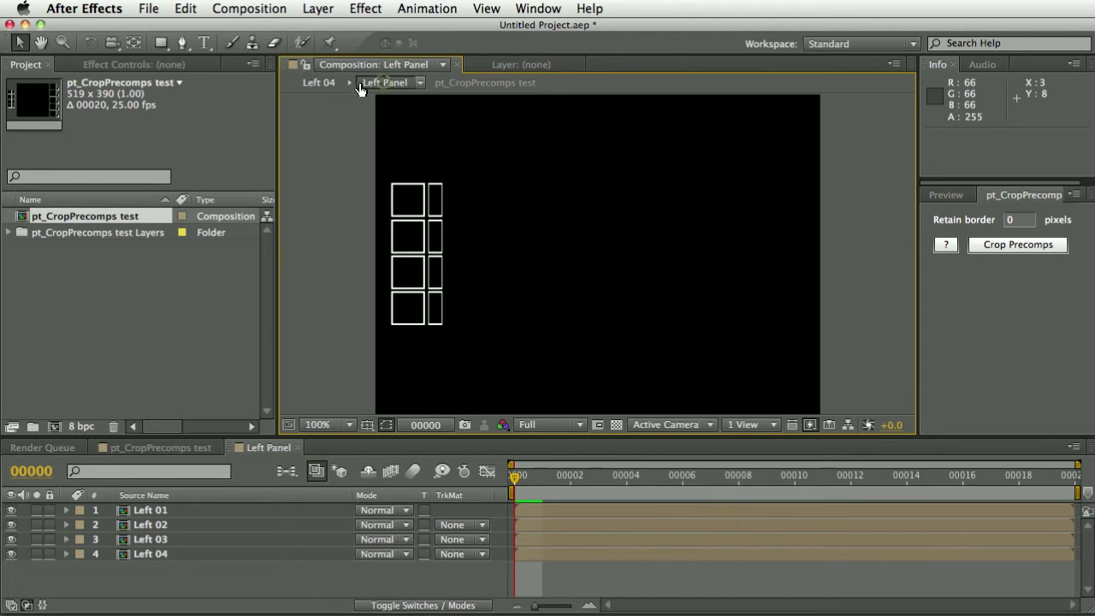
pyautogui.click(330, 86)
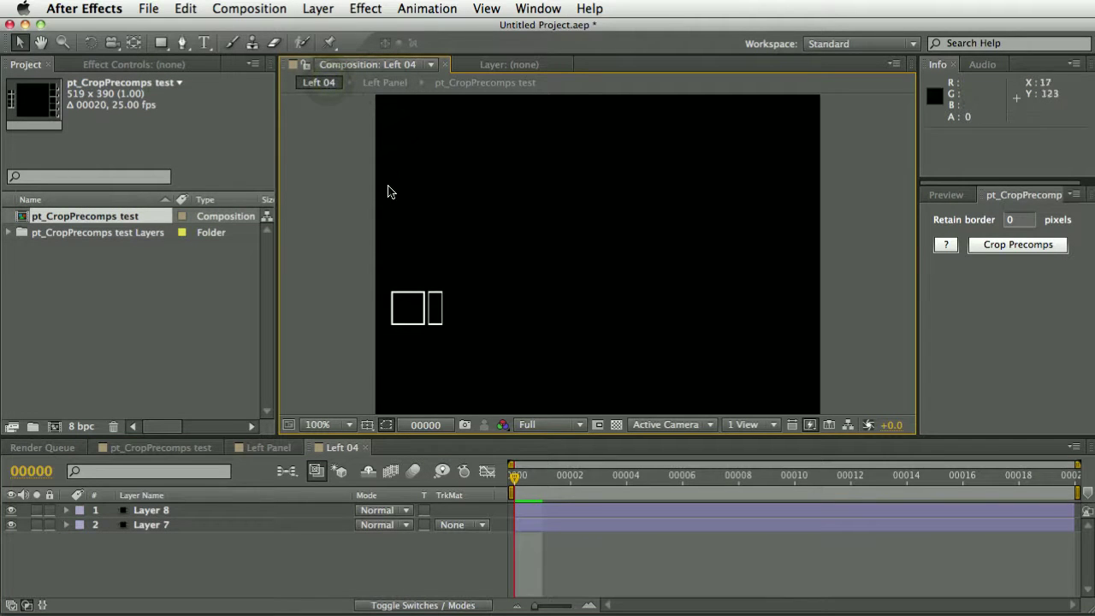
pyautogui.click(617, 426)
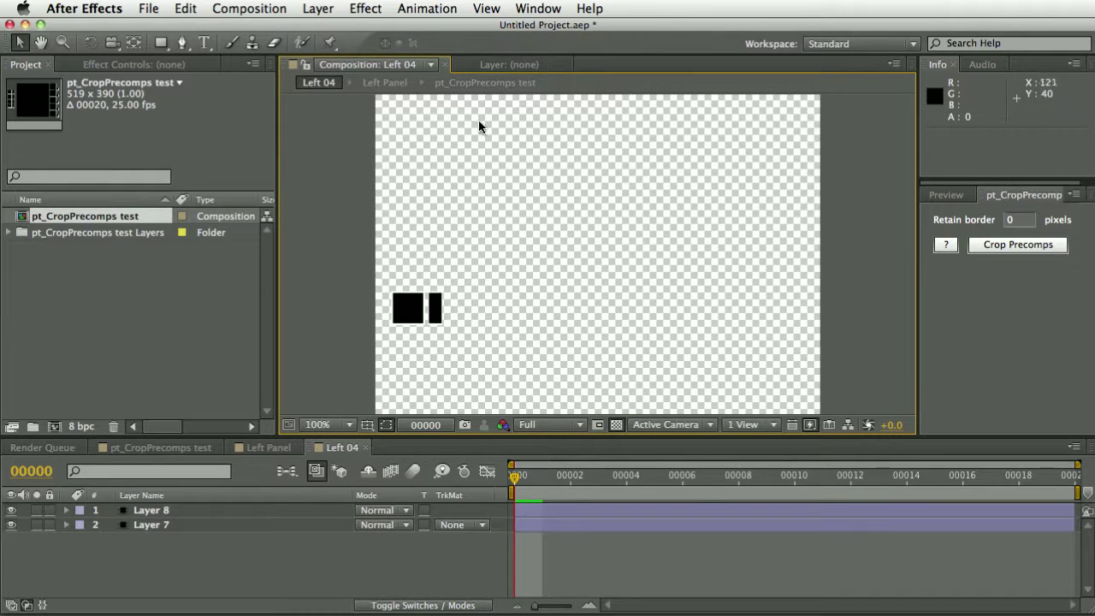
pyautogui.click(385, 82)
pyautogui.click(485, 82)
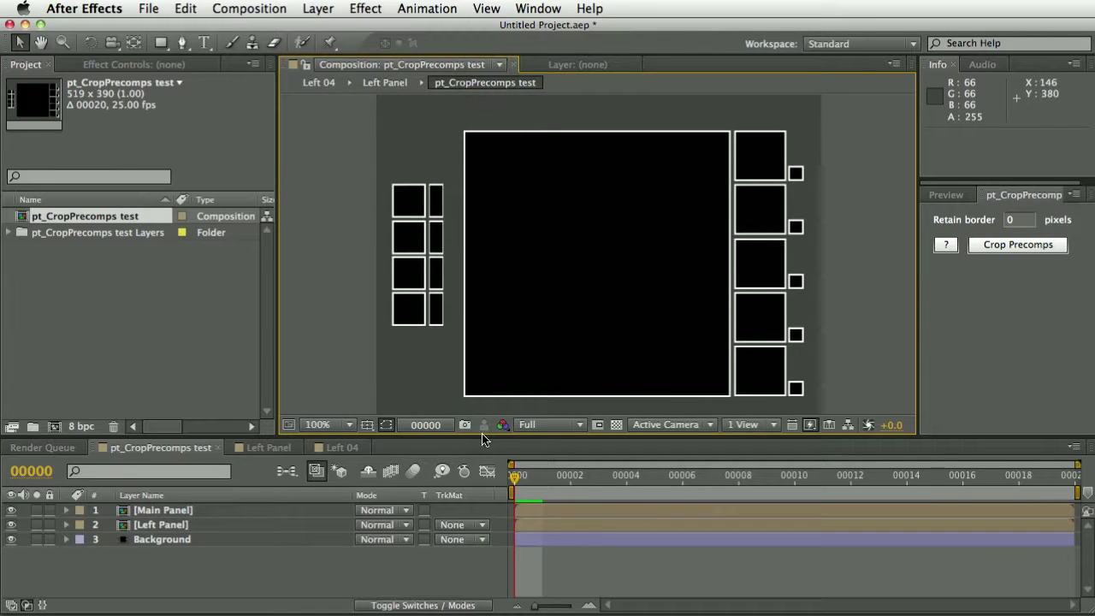
# Run Crop Precomps with Retain border 0, then check Main Panel bounds and the cropped Left 04 precomp
pyautogui.click(342, 571)
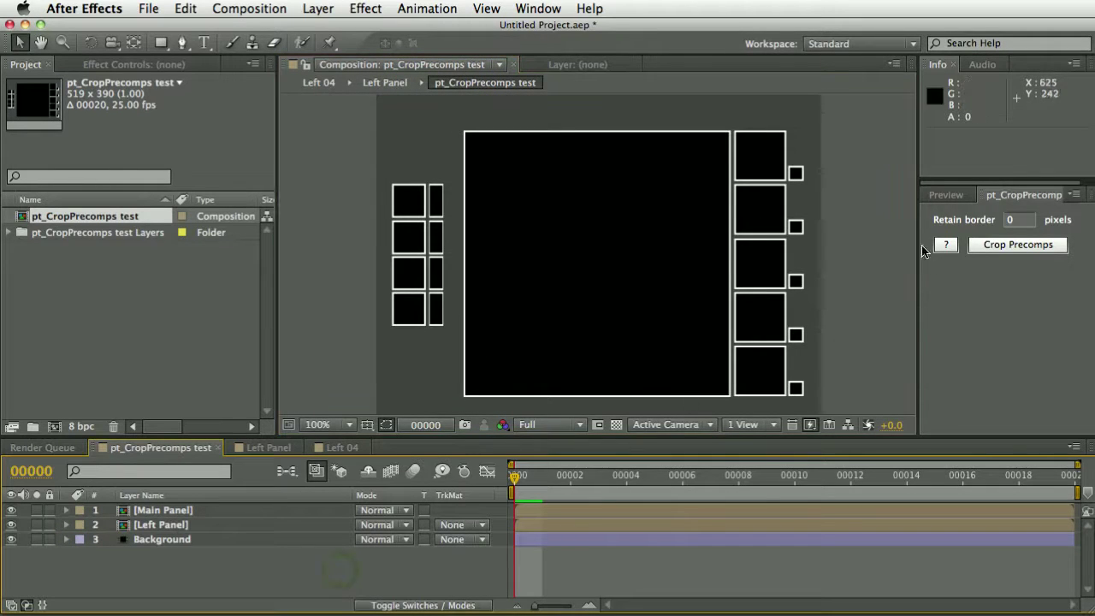
pyautogui.click(995, 250)
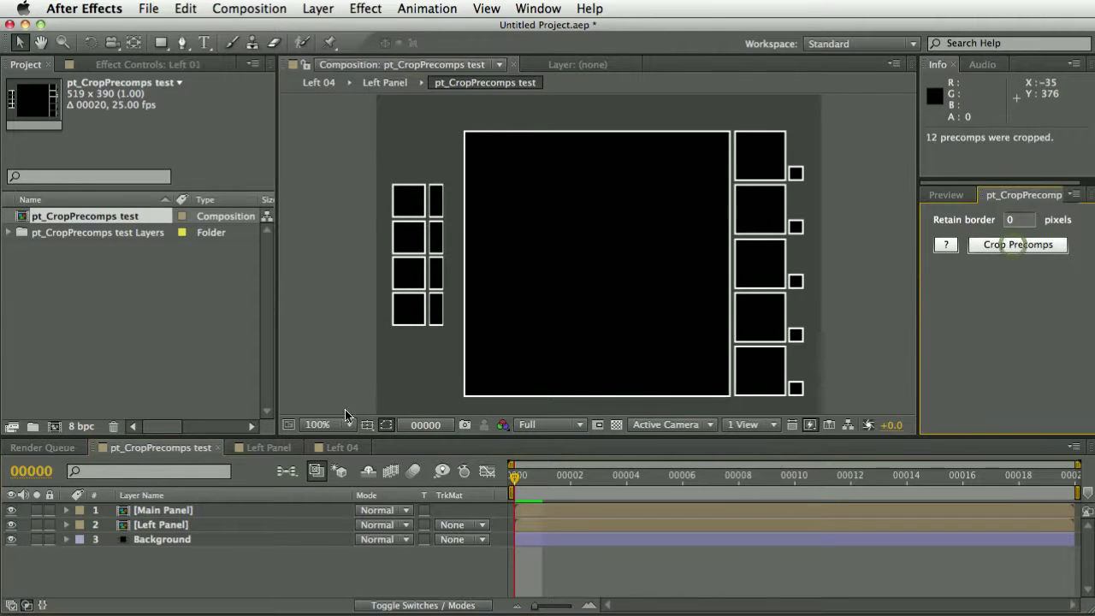
pyautogui.click(169, 512)
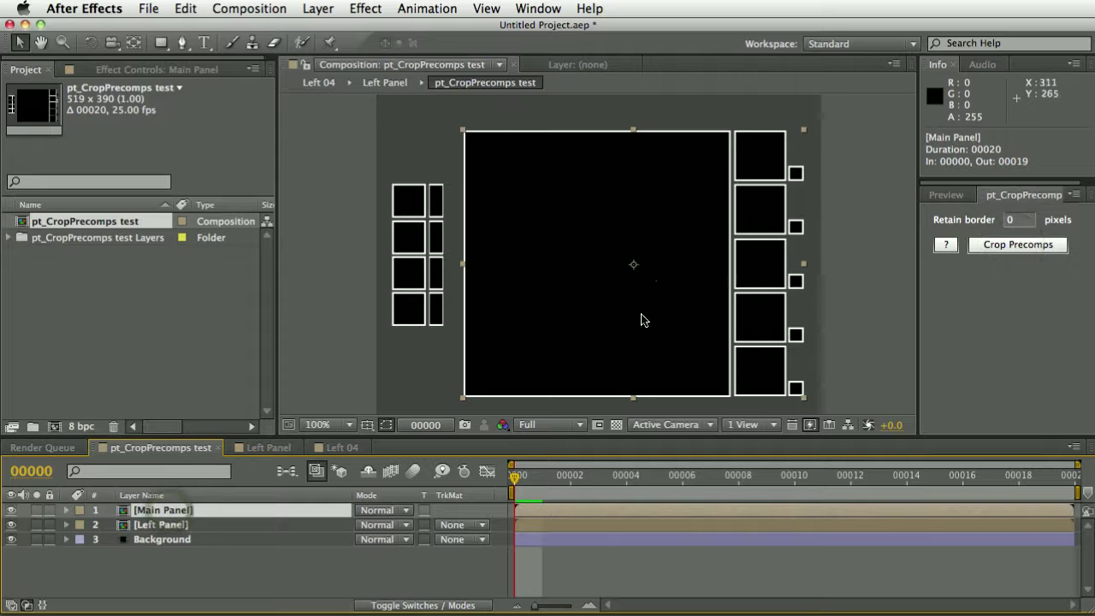
pyautogui.click(392, 86)
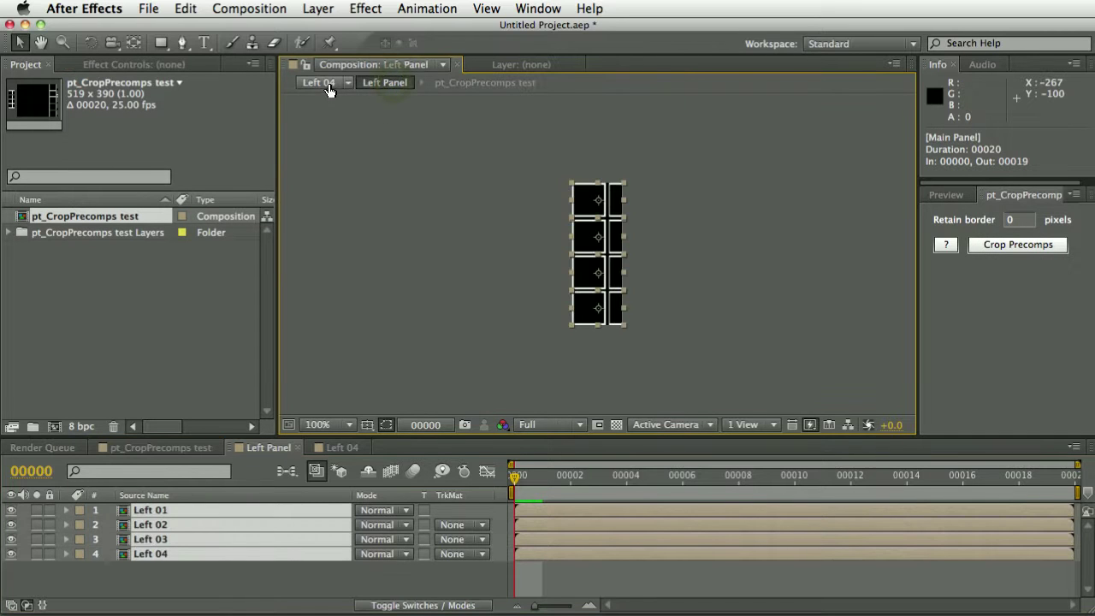
pyautogui.click(322, 86)
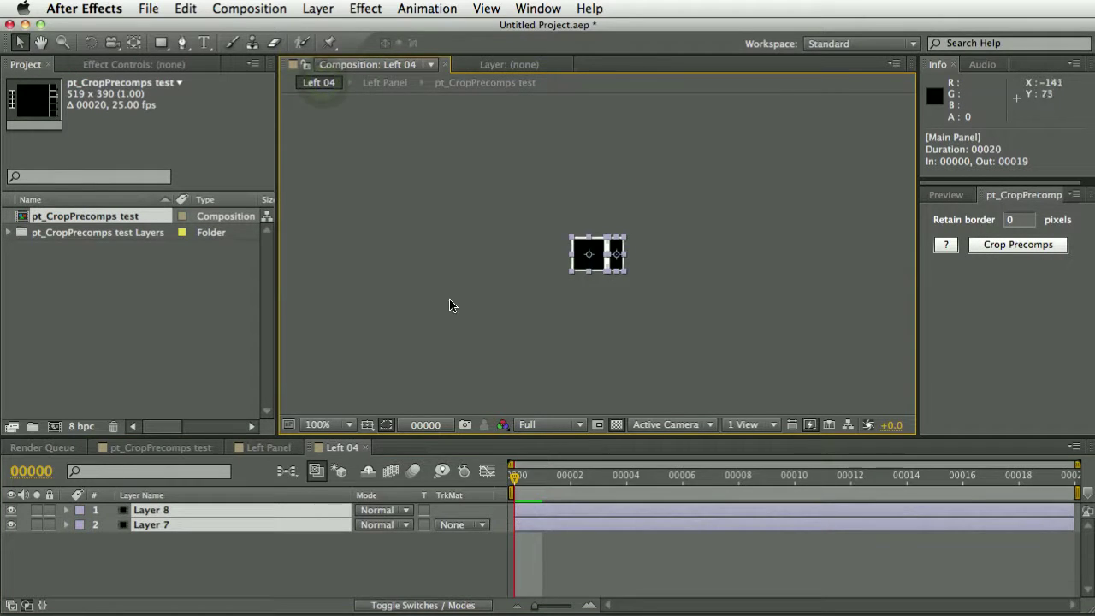
pyautogui.click(393, 86)
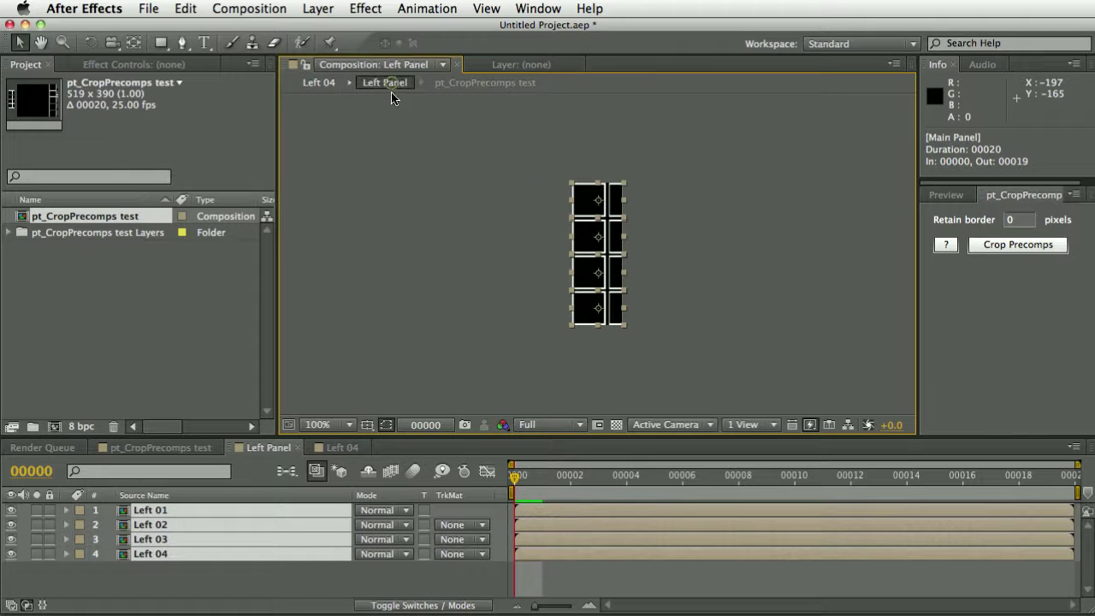
pyautogui.click(477, 86)
# Re-enter Left Panel and Left 04 to recheck the crop, then reselect Main Panel in the main comp
pyautogui.doubleClick(170, 526)
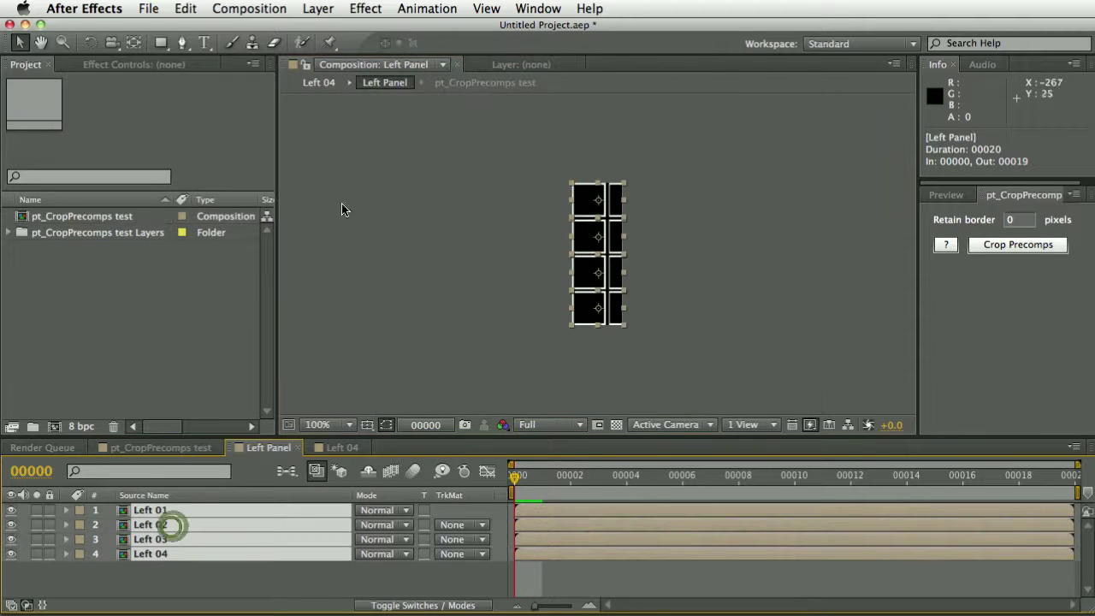
pyautogui.click(323, 84)
pyautogui.click(385, 83)
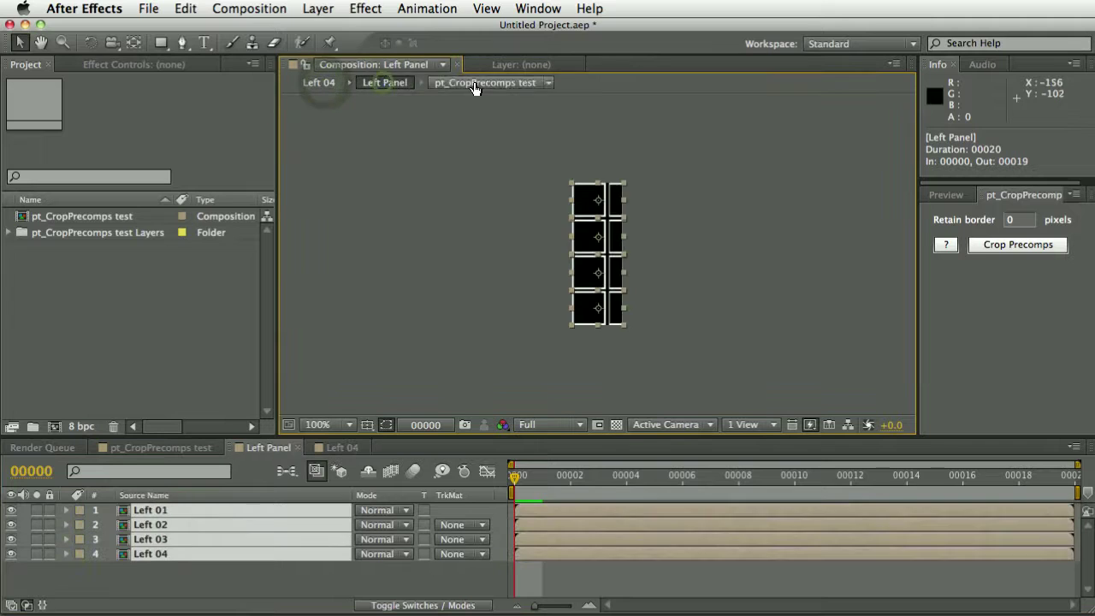
pyautogui.click(476, 83)
pyautogui.click(170, 510)
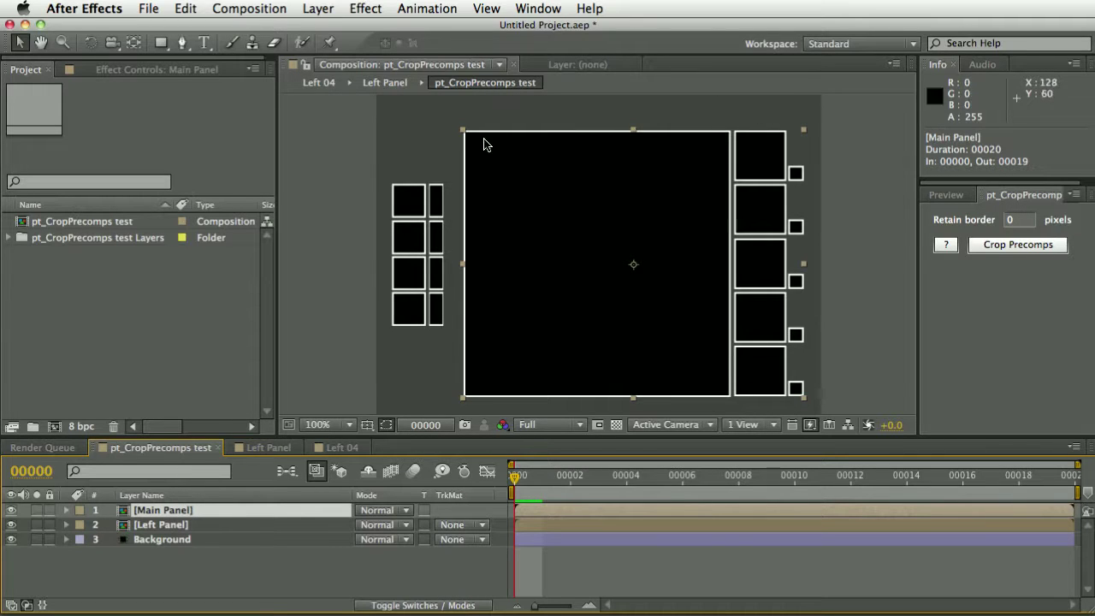
# Check the Left Panel layer bounds, apply Edit > Undo Crop Precomps, and reselect Main Panel
pyautogui.click(188, 525)
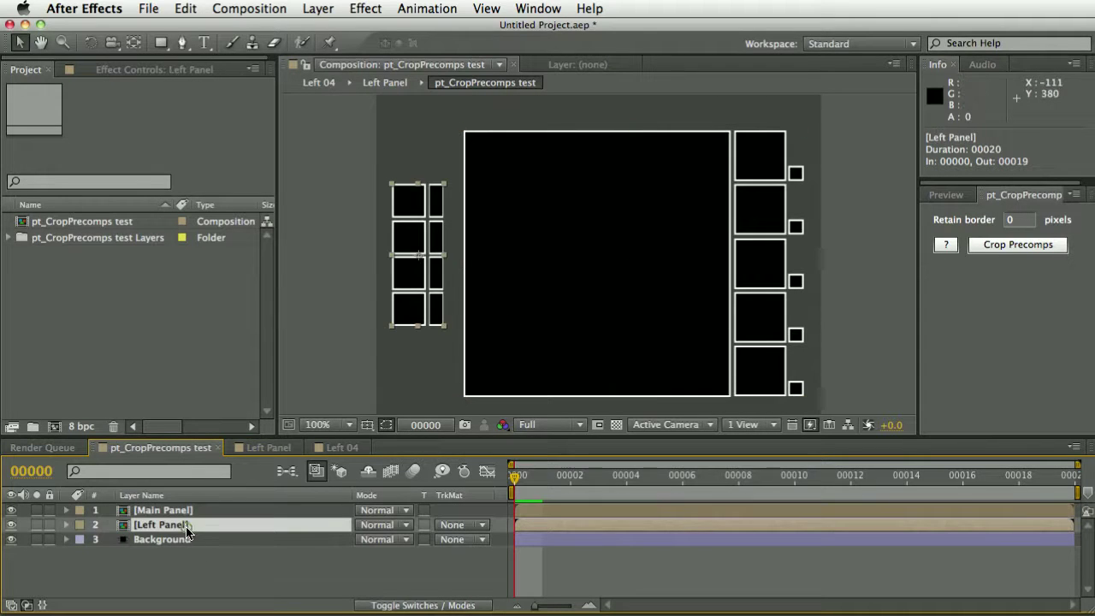
pyautogui.click(181, 7)
pyautogui.click(222, 29)
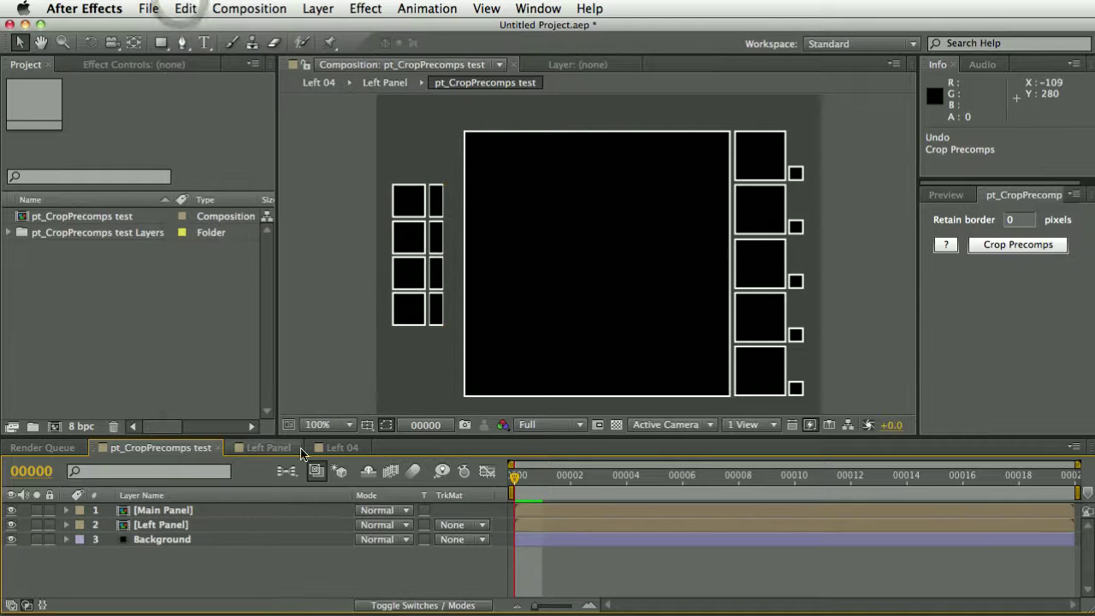
pyautogui.click(184, 510)
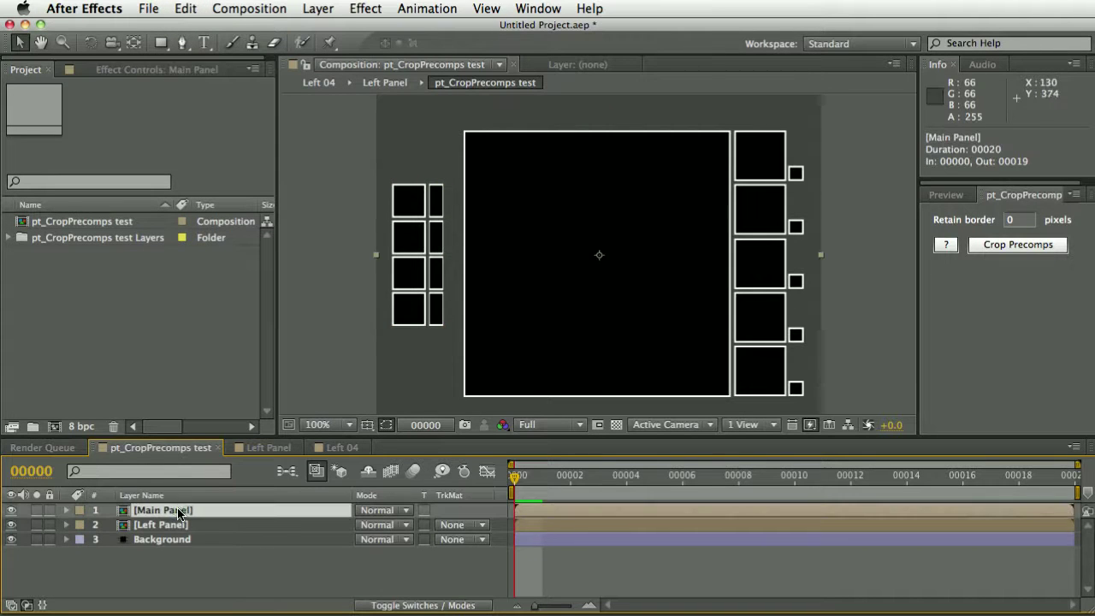
# Check the uncropped Left Panel and Left 04 precomps, then return to the main comp
pyautogui.click(361, 85)
pyautogui.click(319, 82)
pyautogui.click(385, 83)
pyautogui.click(485, 82)
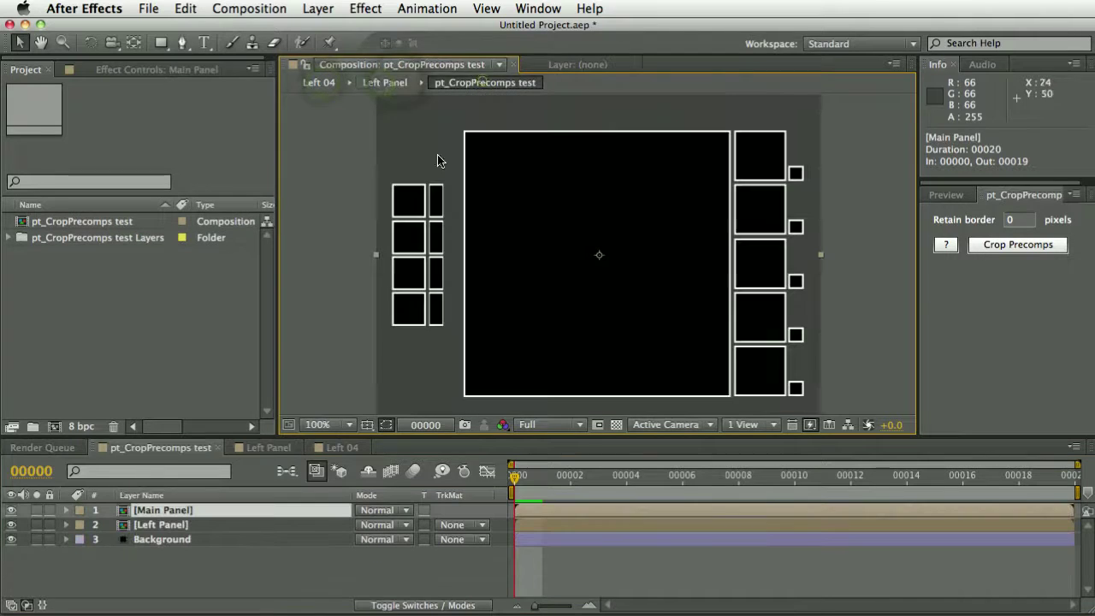
# Set Retain border to 20, run Crop Precomps, and verify Left 04's new 20-pixel border
pyautogui.click(1016, 220)
pyautogui.write('20')
pyautogui.click(1017, 246)
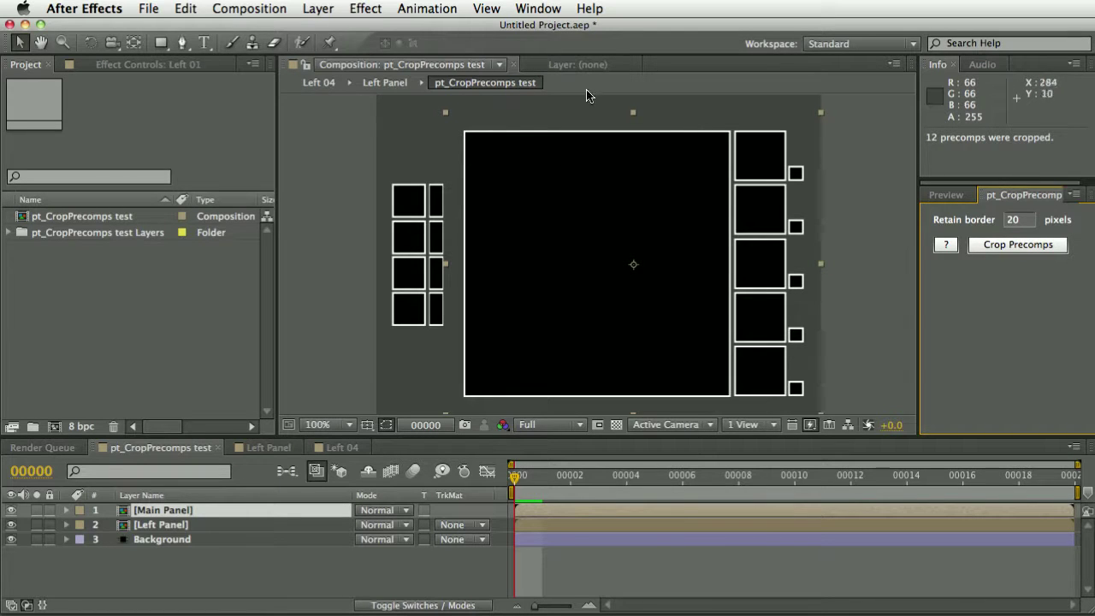
pyautogui.click(385, 83)
pyautogui.click(329, 85)
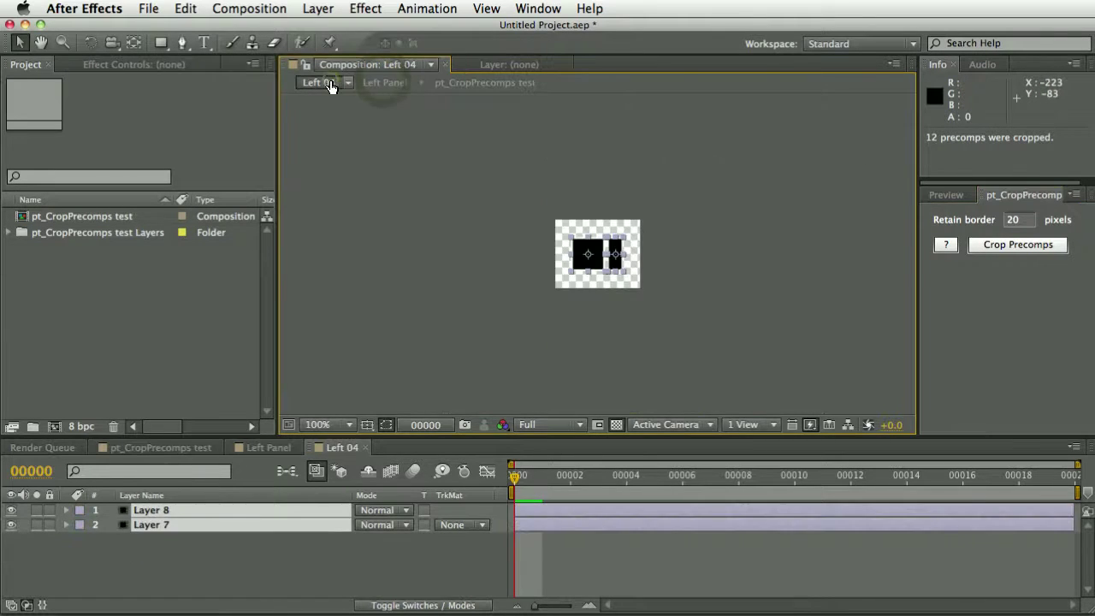
pyautogui.click(385, 83)
pyautogui.click(472, 83)
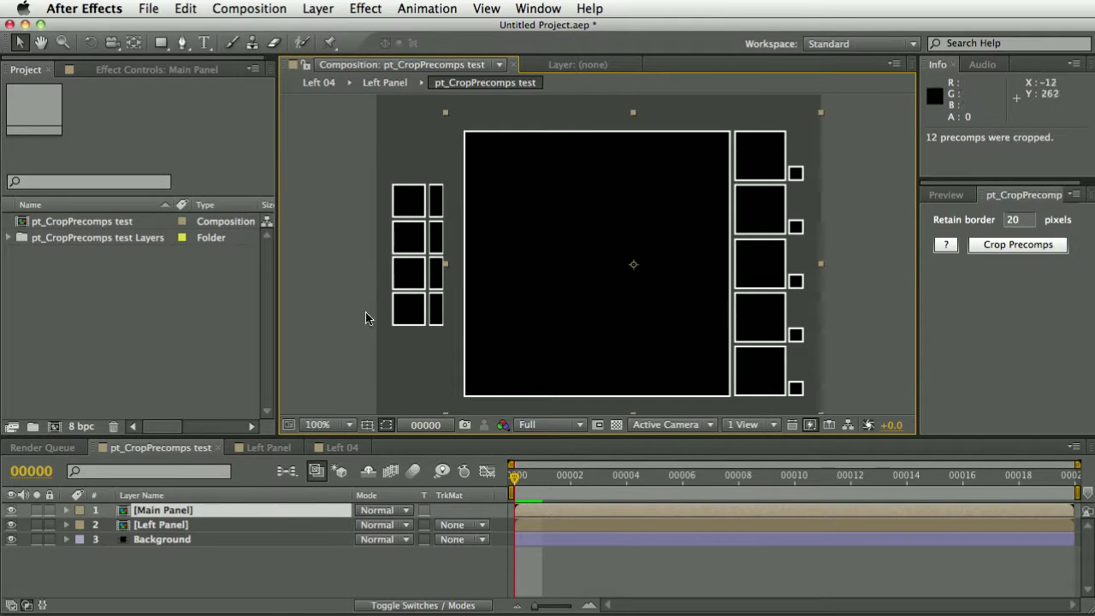
pyautogui.click(287, 571)
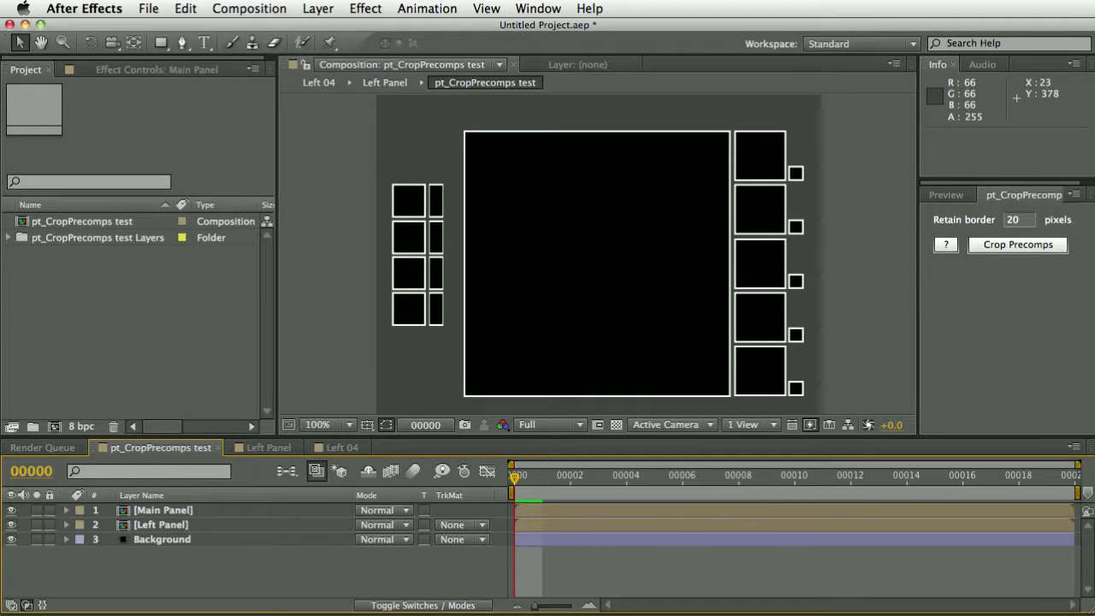
# Delete both existing items from the Project panel
pyautogui.click(124, 283)
pyautogui.press('super+a')
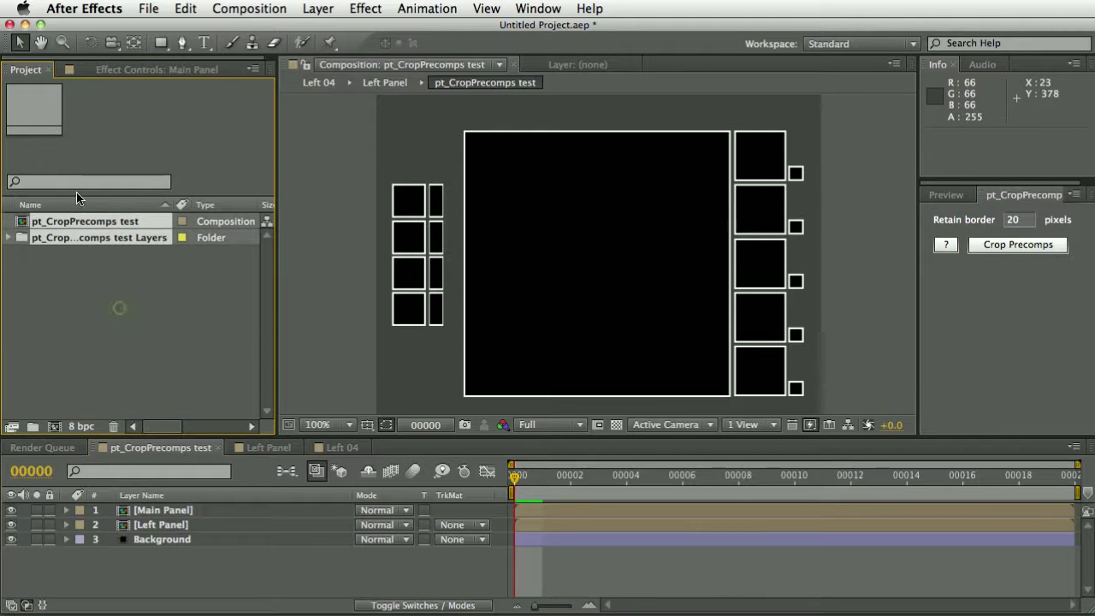
pyautogui.press('Delete')
pyautogui.press('Return')
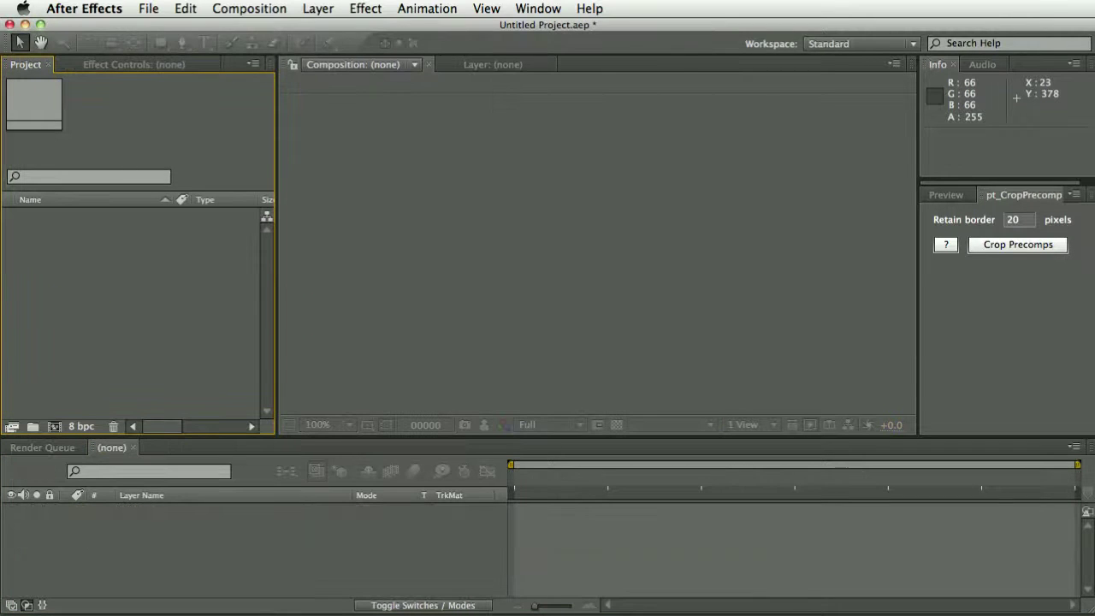
# Import pt_CropPrecomps test.ai as a composition with Layer Size footage dimensions and open it
pyautogui.press('super+Tab')
pyautogui.moveTo(501, 123); pyautogui.dragTo(166, 368)
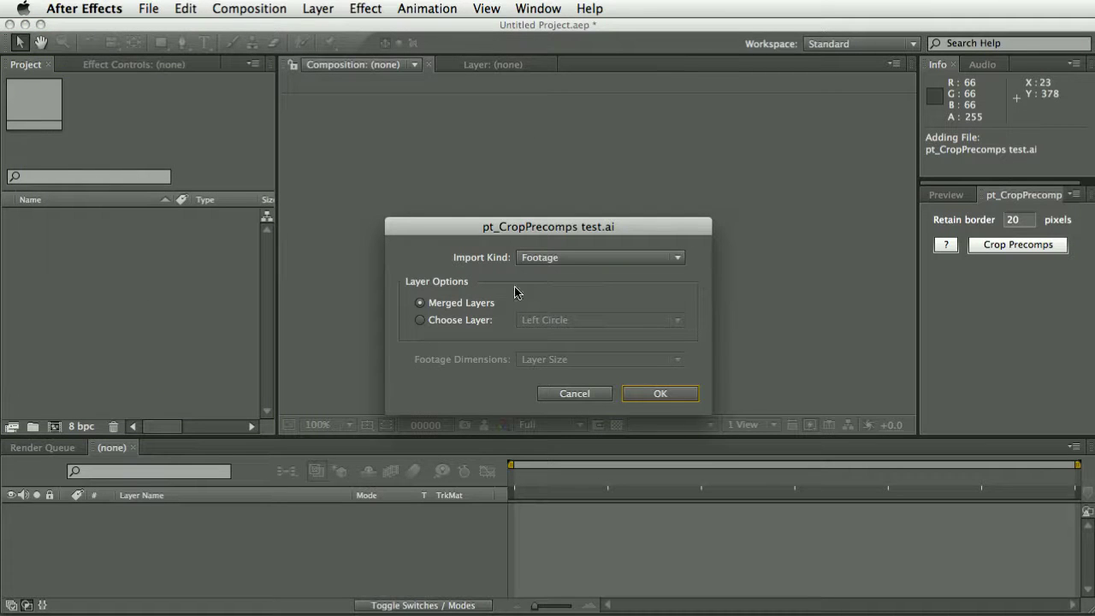
pyautogui.click(573, 259)
pyautogui.click(573, 269)
pyautogui.click(545, 359)
pyautogui.click(539, 368)
pyautogui.click(623, 393)
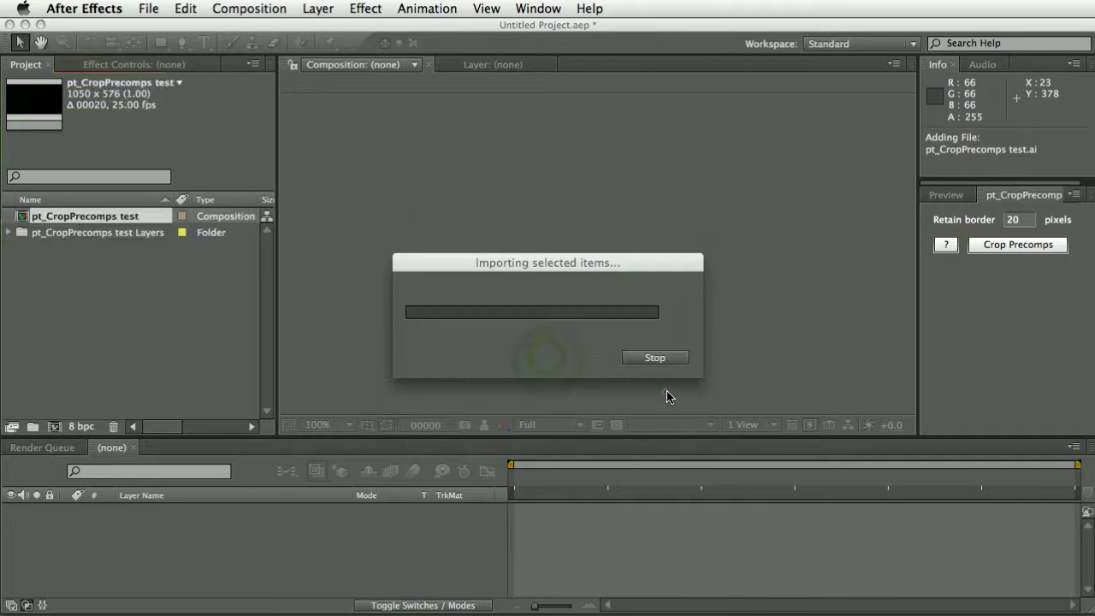
pyautogui.doubleClick(96, 217)
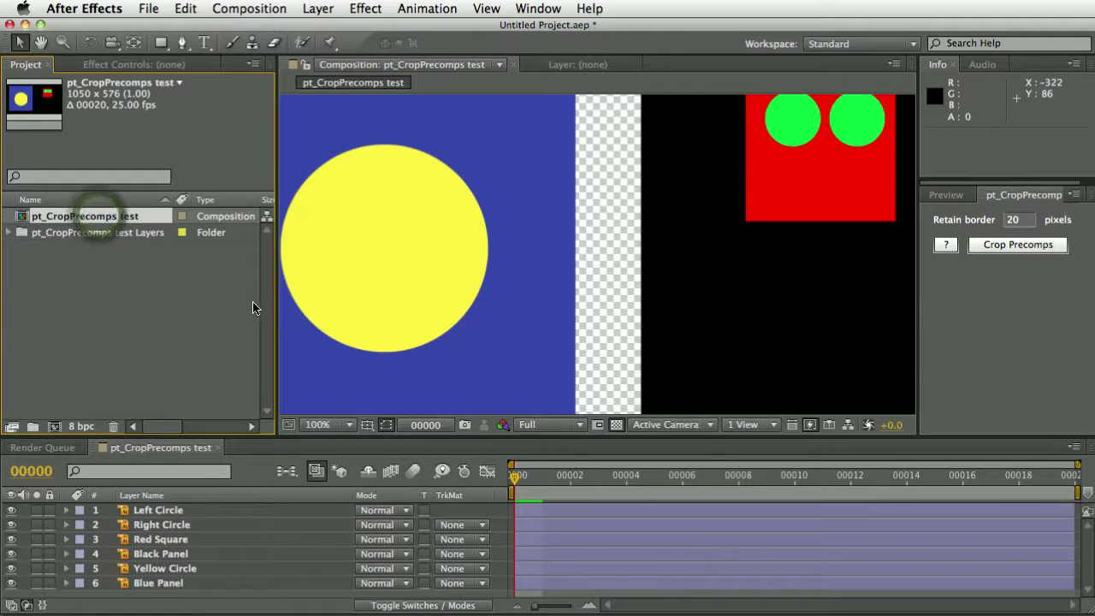
# Precompose Left and Right Circle into Pre-comp 1, then add Red Square into Pre-comp 2
pyautogui.press(',')
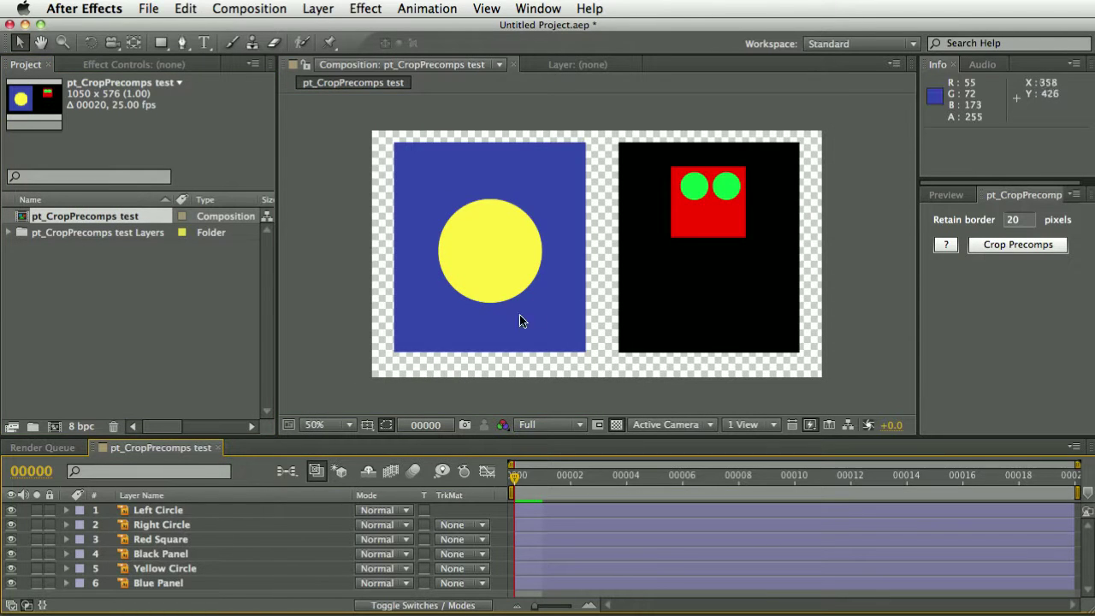
pyautogui.click(157, 512)
pyautogui.keyDown('shift'); pyautogui.click(164, 525); pyautogui.keyUp('shift')
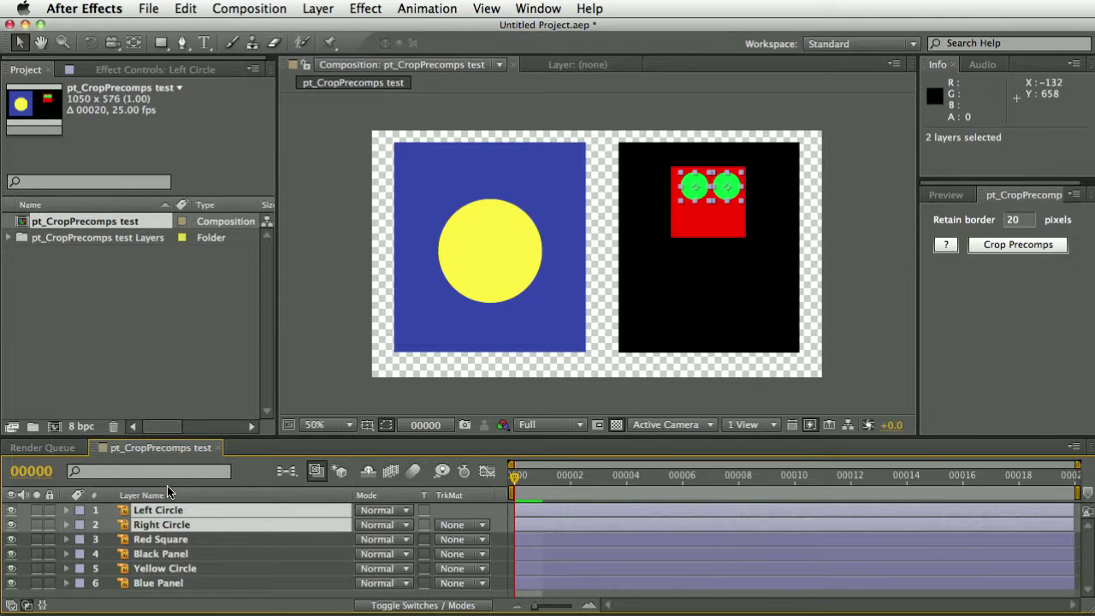
pyautogui.press('super+shift+c')
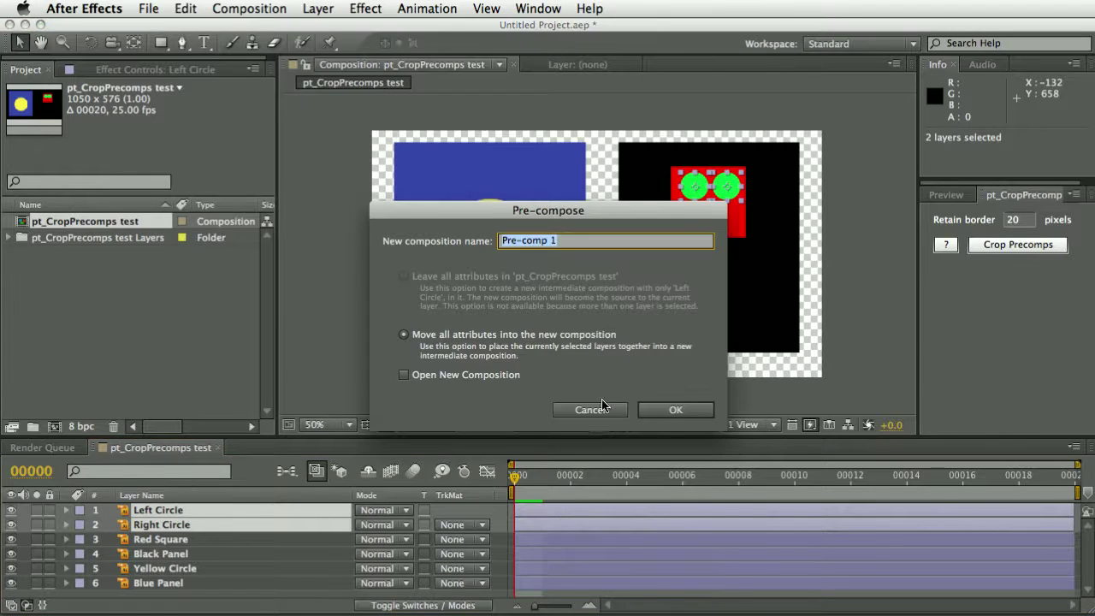
pyautogui.press('Return')
pyautogui.keyDown('shift'); pyautogui.click(163, 526); pyautogui.keyUp('shift')
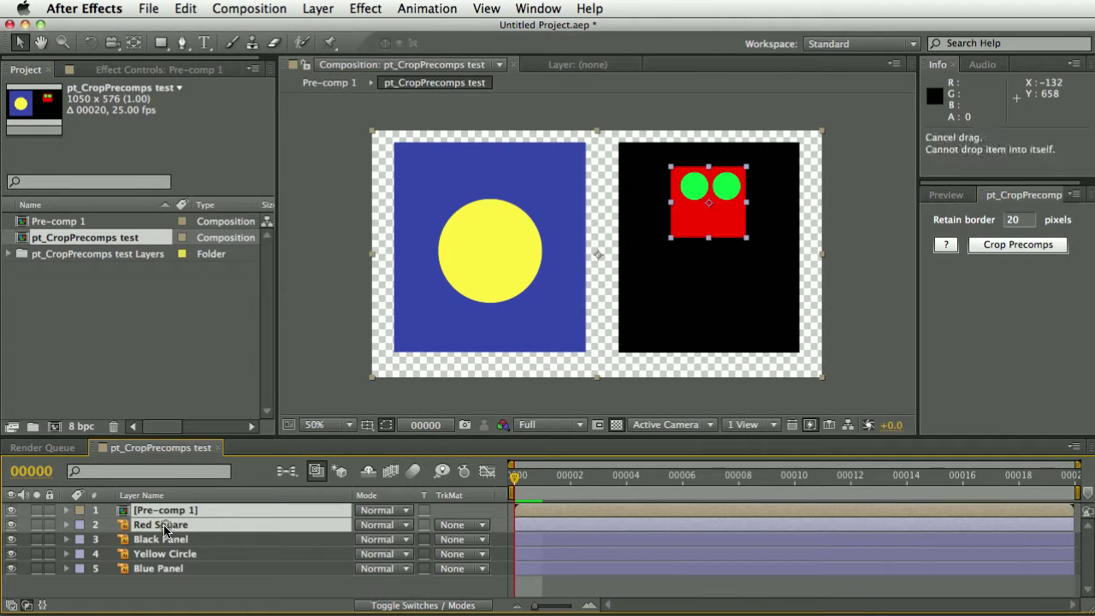
pyautogui.press('super+shift+c')
pyautogui.press('Return')
# Nest Black Panel with Pre-comp 2 as Pre-comp 3, and Yellow Circle plus Blue Panel as Pre-comp 4
pyautogui.keyDown('shift'); pyautogui.click(168, 525); pyautogui.keyUp('shift')
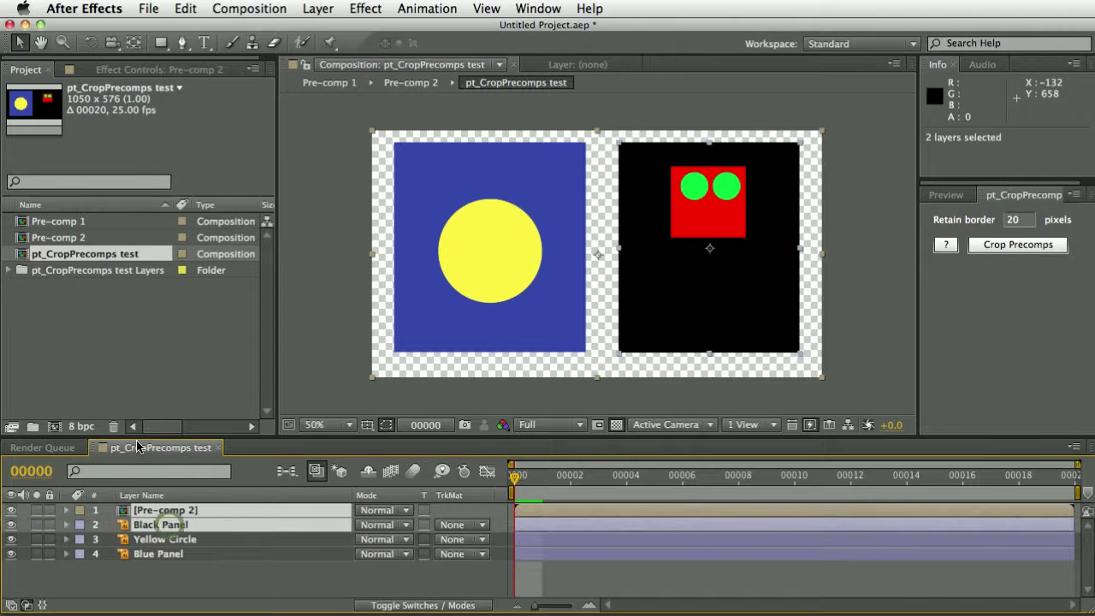
pyautogui.press('super+shift+c')
pyautogui.press('Return')
pyautogui.click(163, 525)
pyautogui.keyDown('shift'); pyautogui.click(165, 539); pyautogui.keyUp('shift')
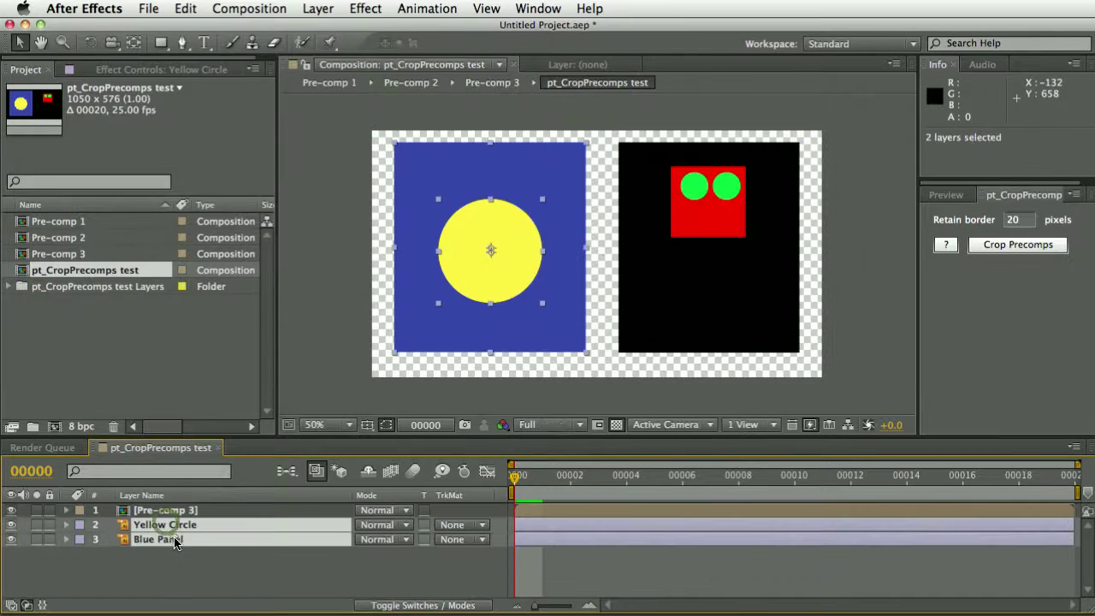
pyautogui.press('super+shift+c')
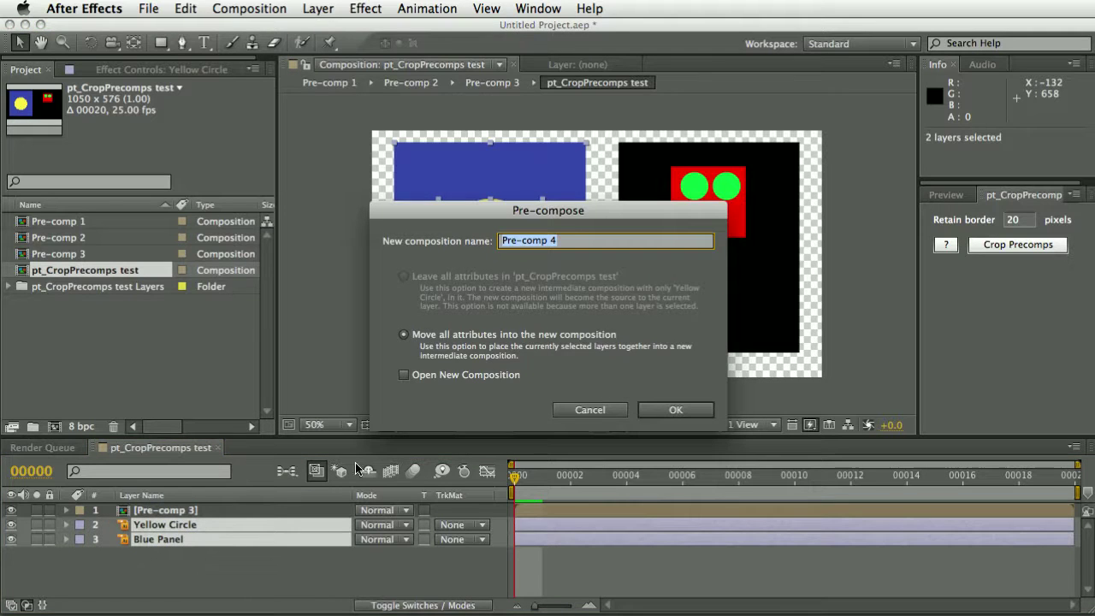
pyautogui.press('Return')
pyautogui.click(218, 565)
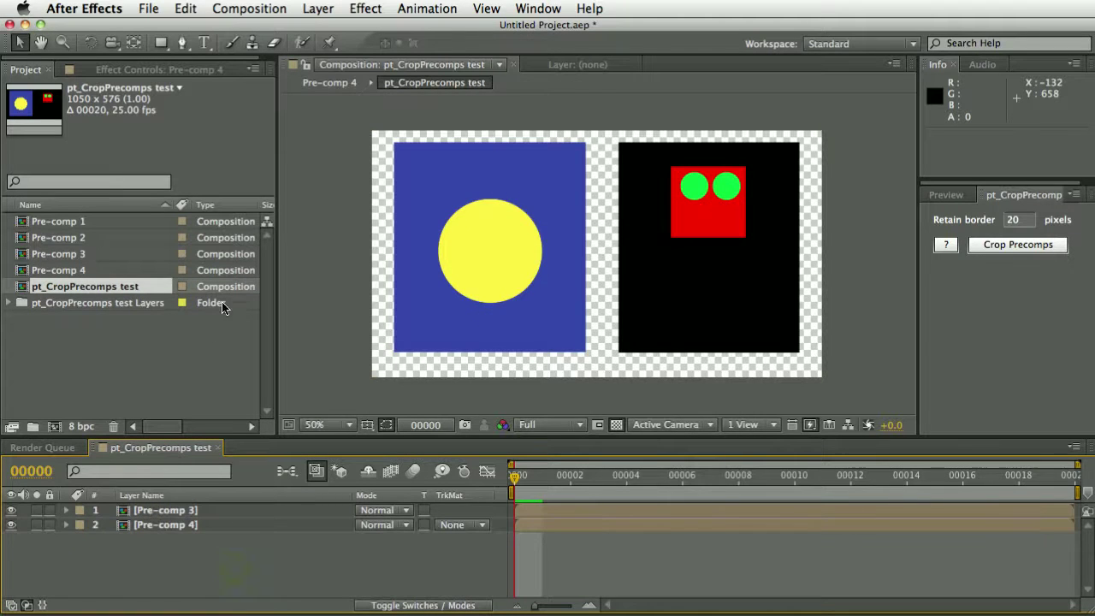
# Draw a red rectangle over the blue panel and precompose it as Shape Layer 1 Comp 1
pyautogui.click(161, 42)
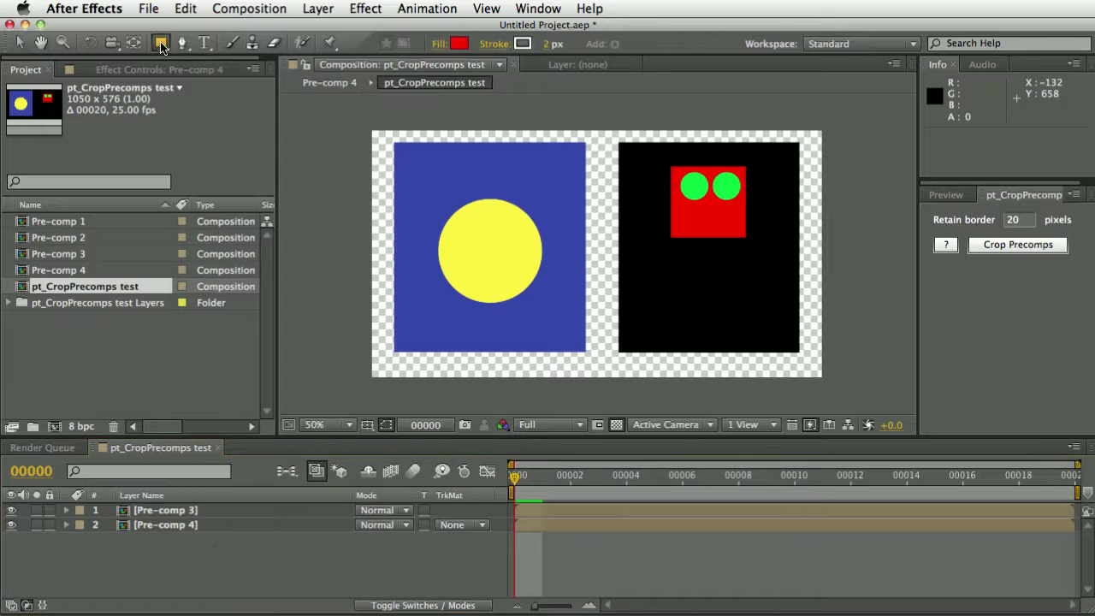
pyautogui.moveTo(475, 169); pyautogui.dragTo(632, 267)
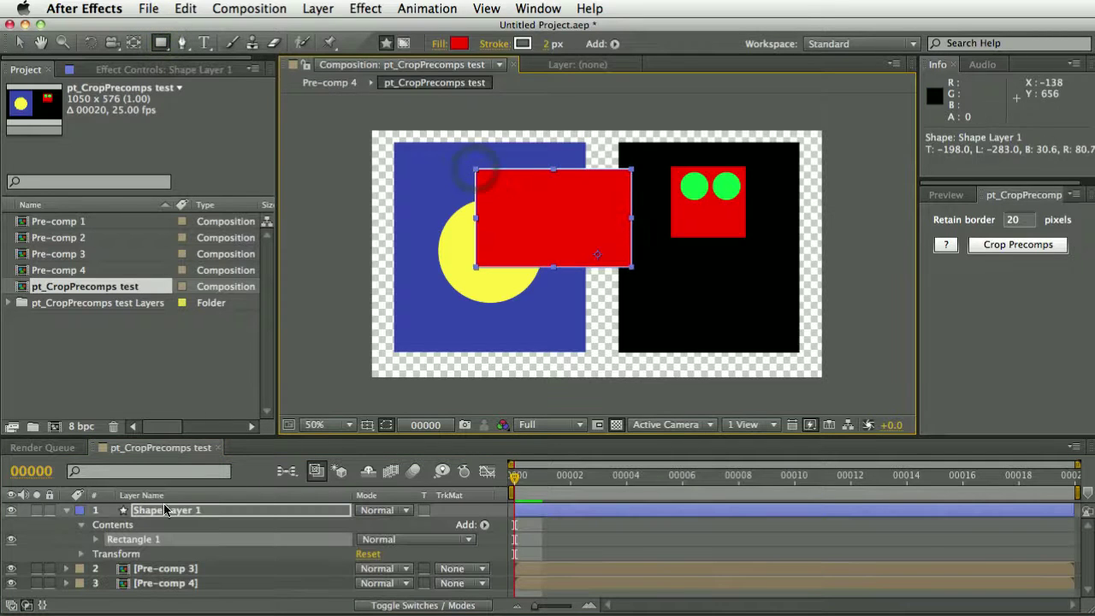
pyautogui.click(66, 510)
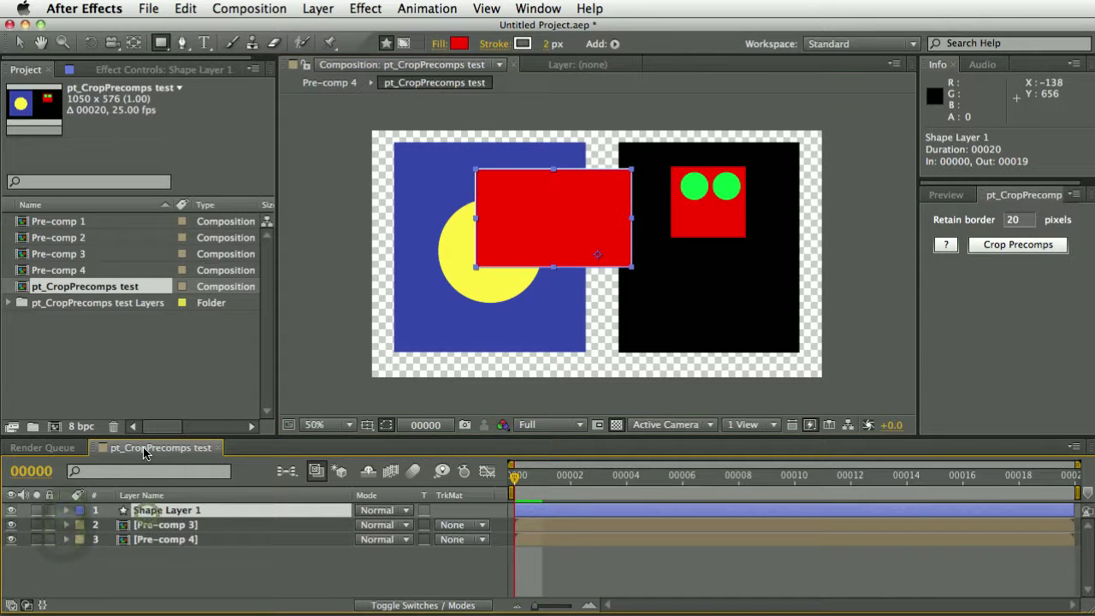
pyautogui.press('super+shift+c')
pyautogui.press('Return')
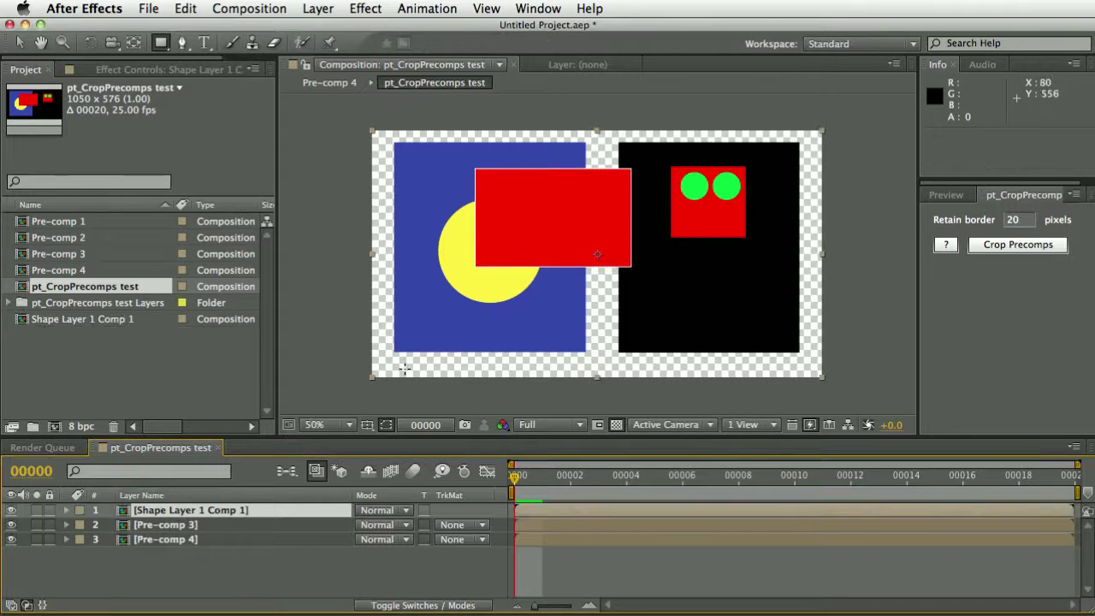
pyautogui.doubleClick(177, 511)
pyautogui.click(482, 82)
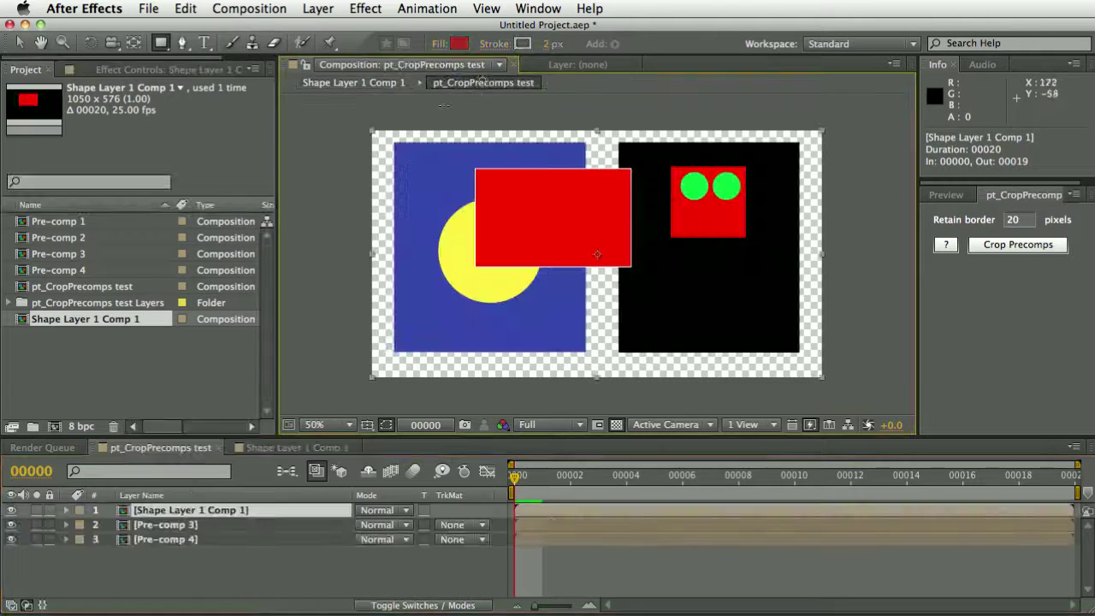
# Add the text 'TEST' on the black panel and precompose it as TEST Comp 1
pyautogui.click(204, 42)
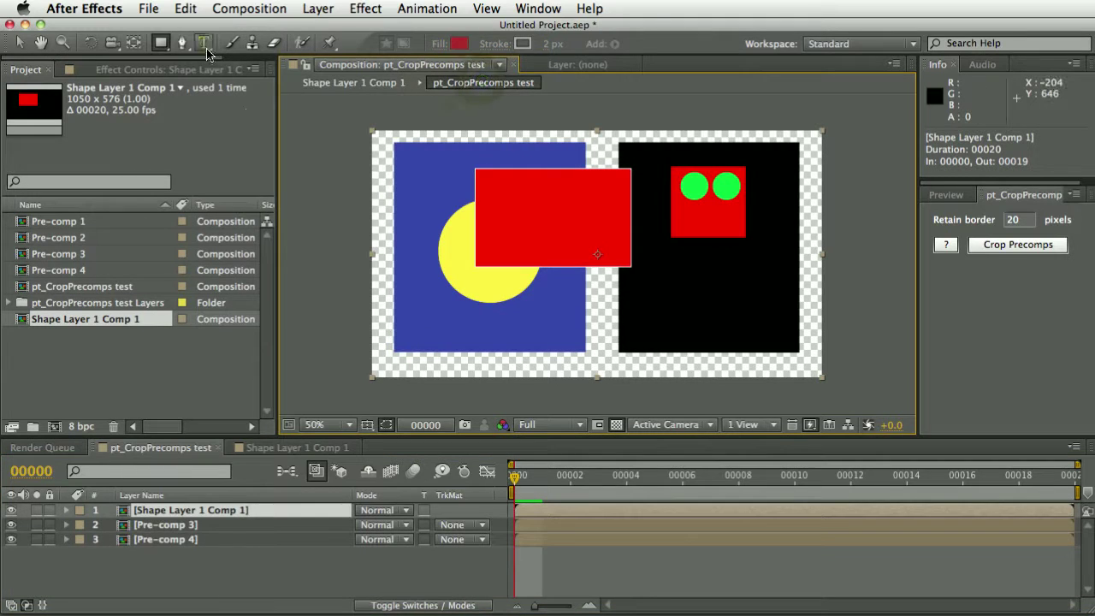
pyautogui.click(664, 293)
pyautogui.write('TEST')
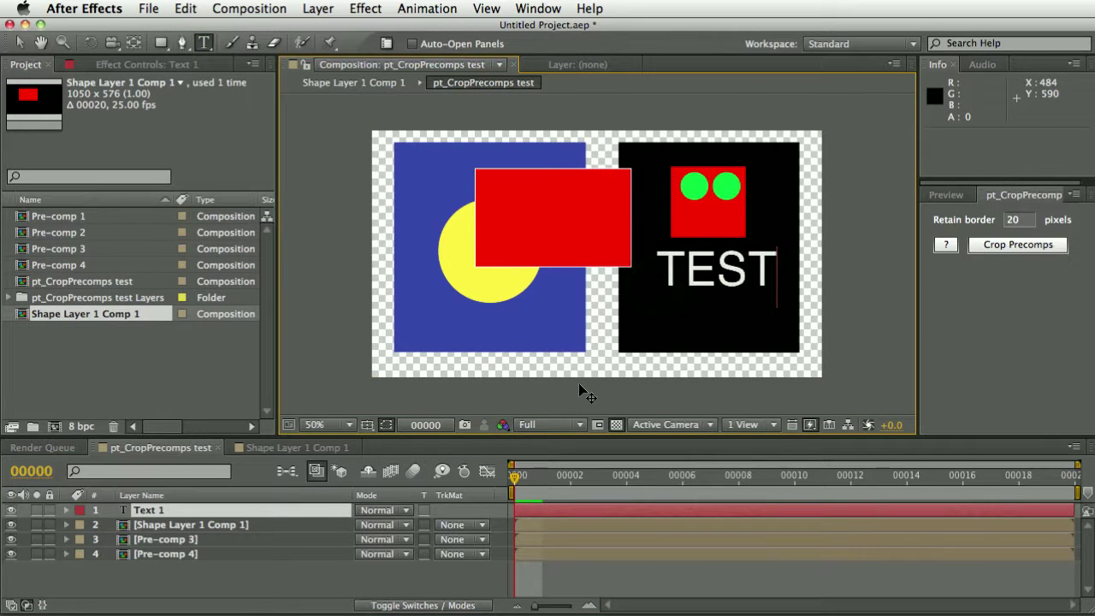
pyautogui.press('KP_Enter')
pyautogui.press('super+shift+c')
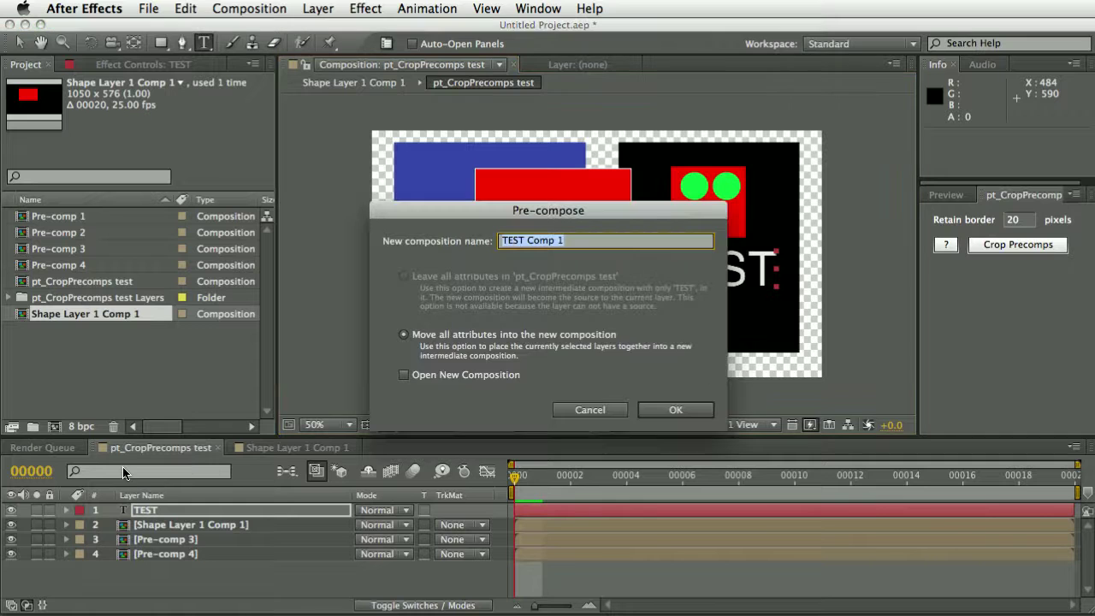
pyautogui.press('Return')
pyautogui.doubleClick(169, 513)
pyautogui.click(615, 426)
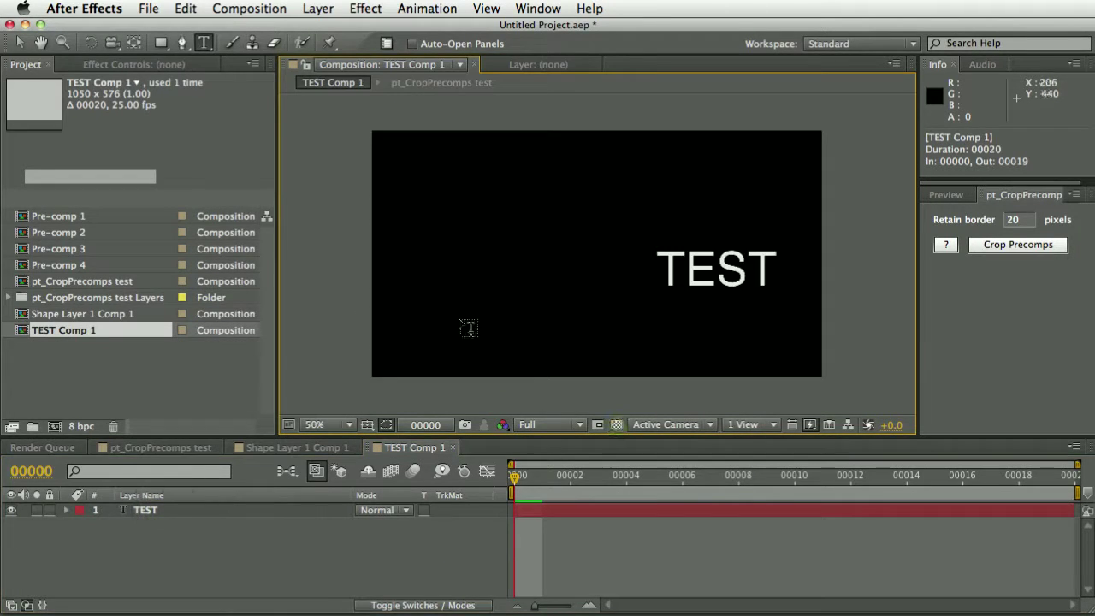
pyautogui.click(442, 82)
# Set Retain border to 0 in pt_CropPrecomps and crop all precomps to their contents
pyautogui.click(261, 579)
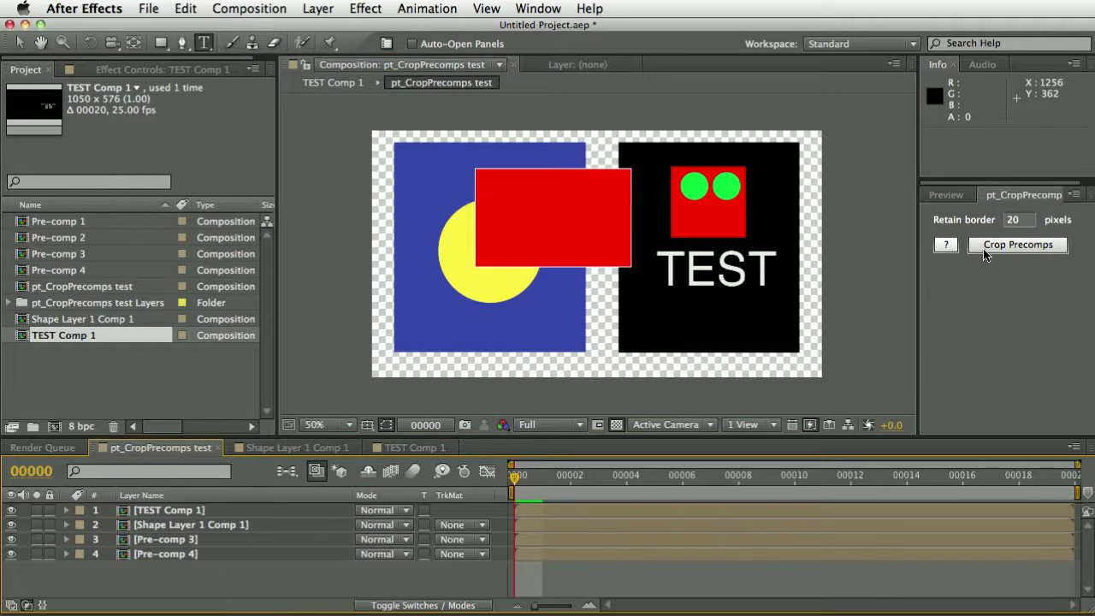
pyautogui.click(995, 219)
pyautogui.click(1018, 245)
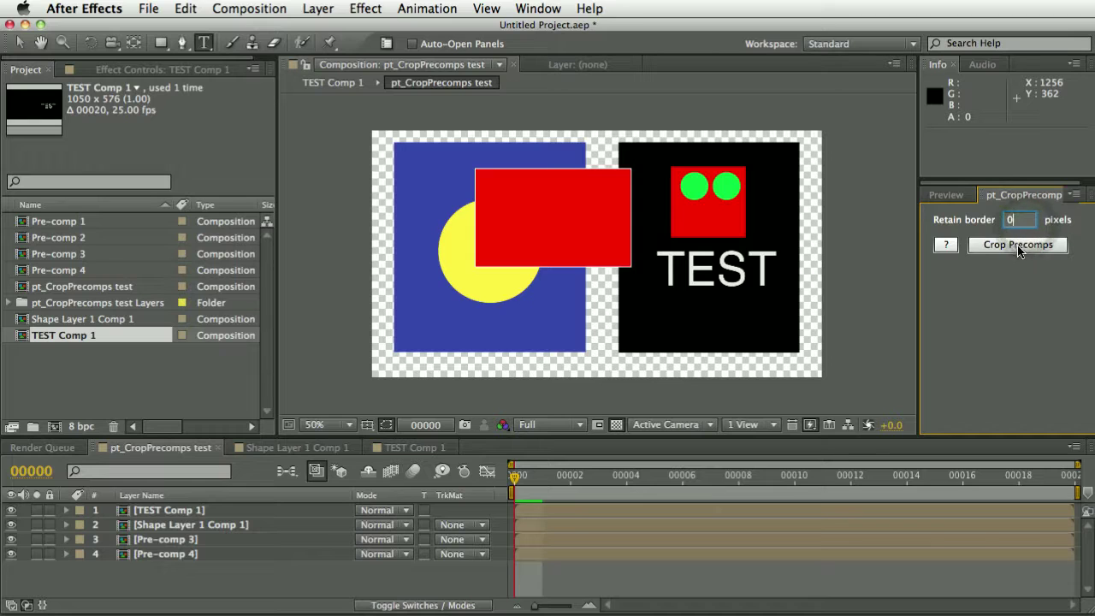
# Check the cropped TEST Comp 1 (279 x 84) and Shape Layer 1 Comp 1 precomps
pyautogui.click(192, 510)
pyautogui.press('v')
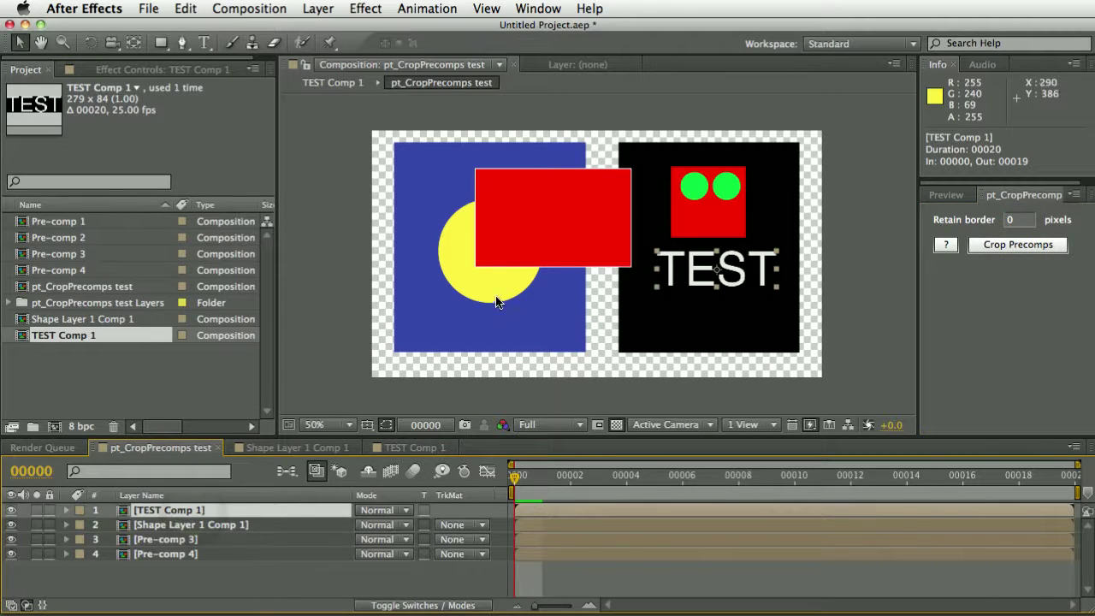
pyautogui.click(338, 82)
pyautogui.click(413, 84)
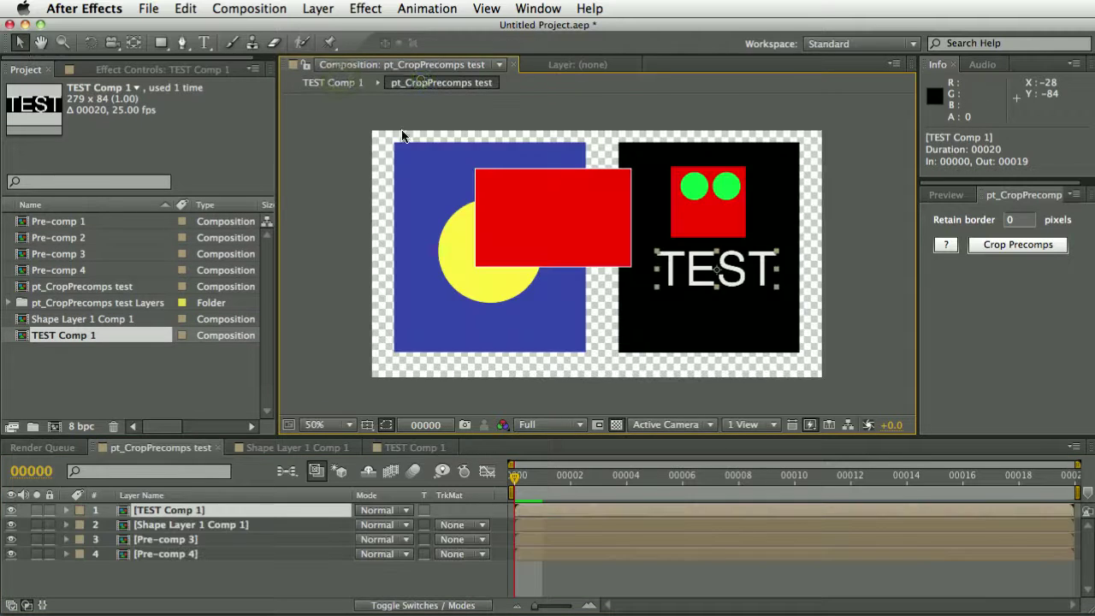
pyautogui.click(212, 526)
pyautogui.doubleClick(214, 525)
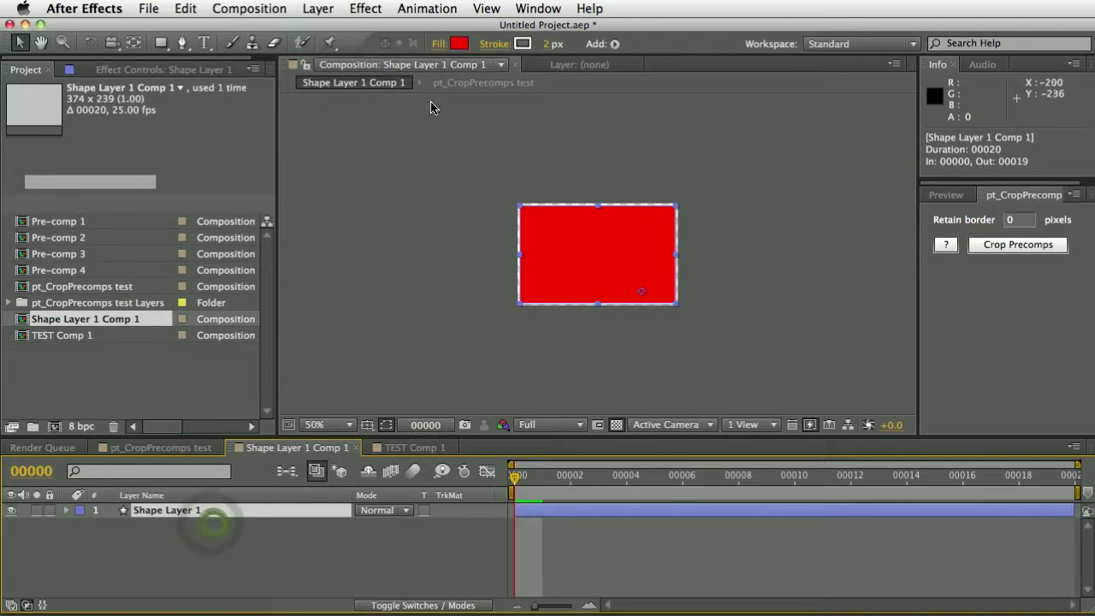
pyautogui.click(462, 82)
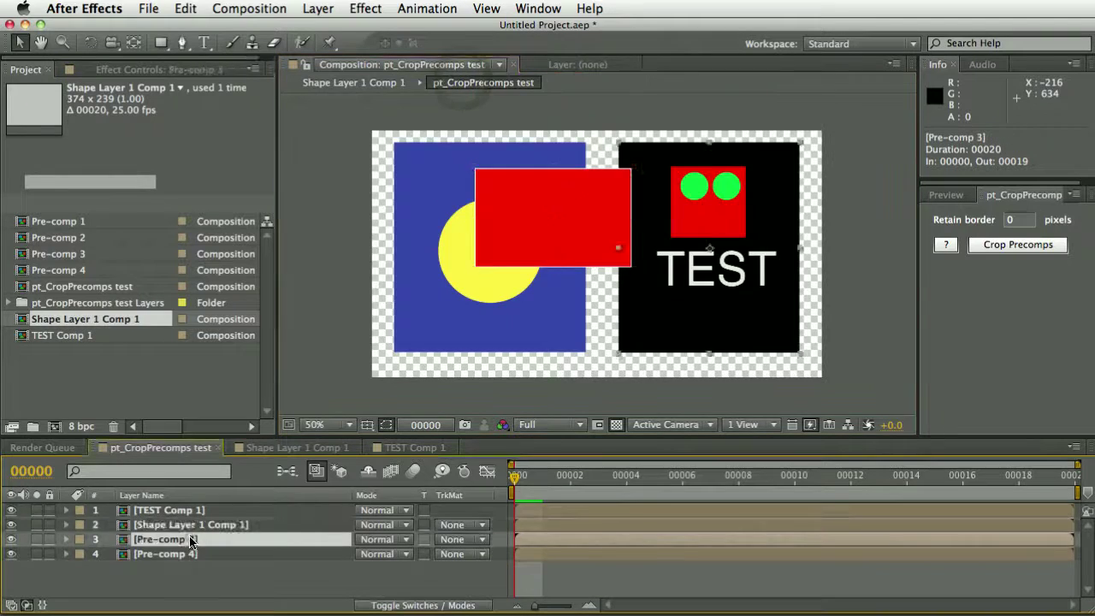
# Inspect the nested Pre-comp 3, Pre-comp 2 and Pre-comp 1 crops via the breadcrumbs
pyautogui.doubleClick(190, 539)
pyautogui.click(402, 88)
pyautogui.click(330, 85)
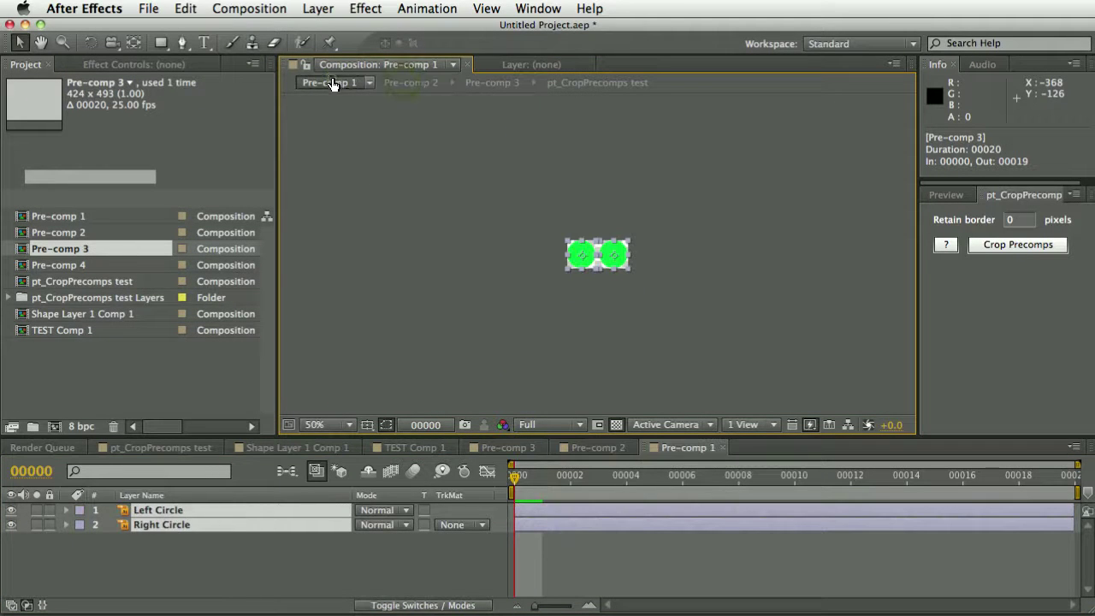
pyautogui.click(415, 82)
pyautogui.click(494, 88)
pyautogui.click(597, 82)
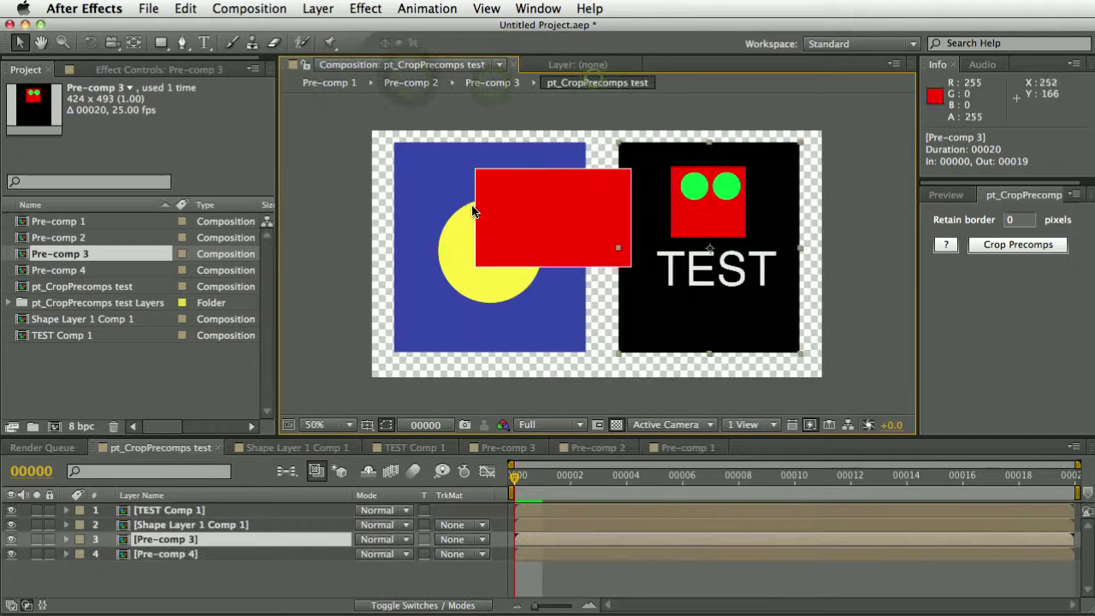